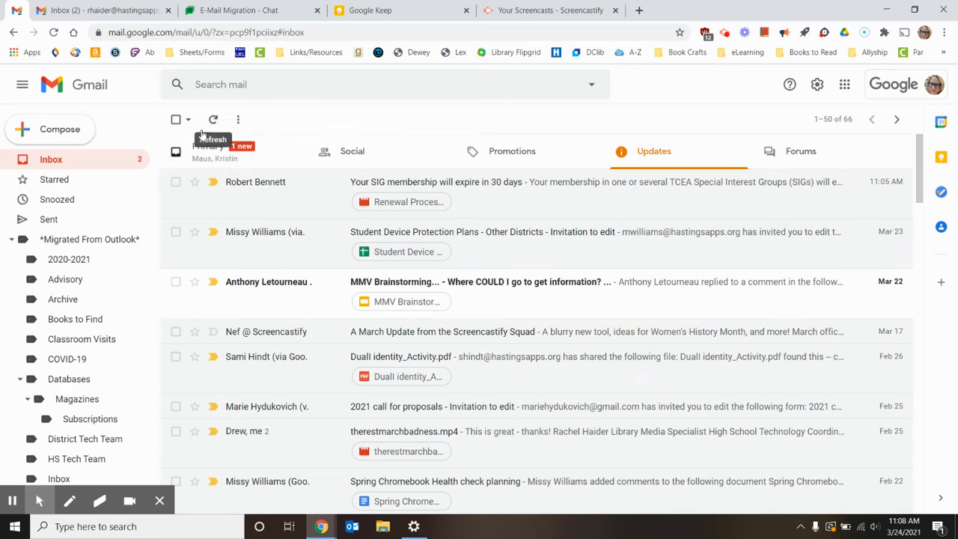
Step: Look through the Primary, Social, Promotions, Updates and Forums categories of the inbox
click(204, 153)
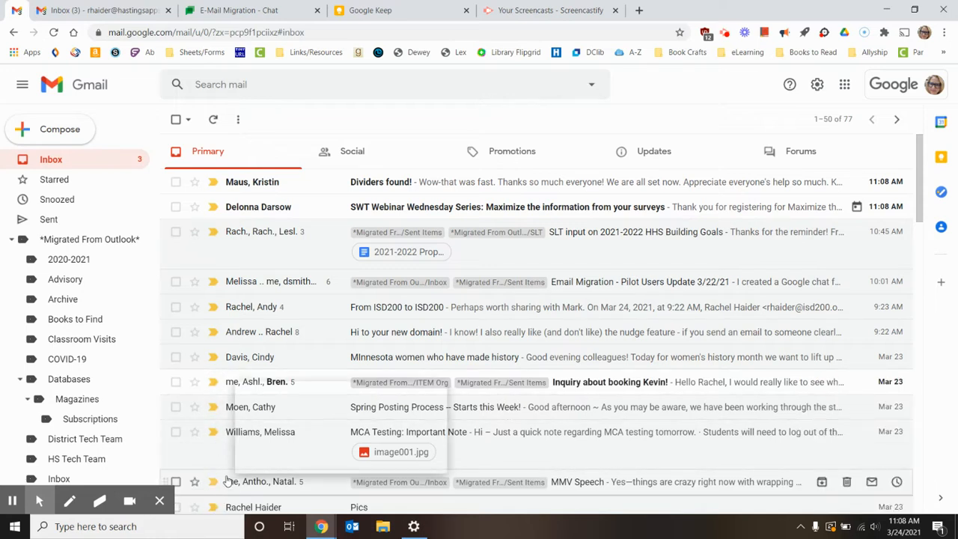
mouse_move(227, 480)
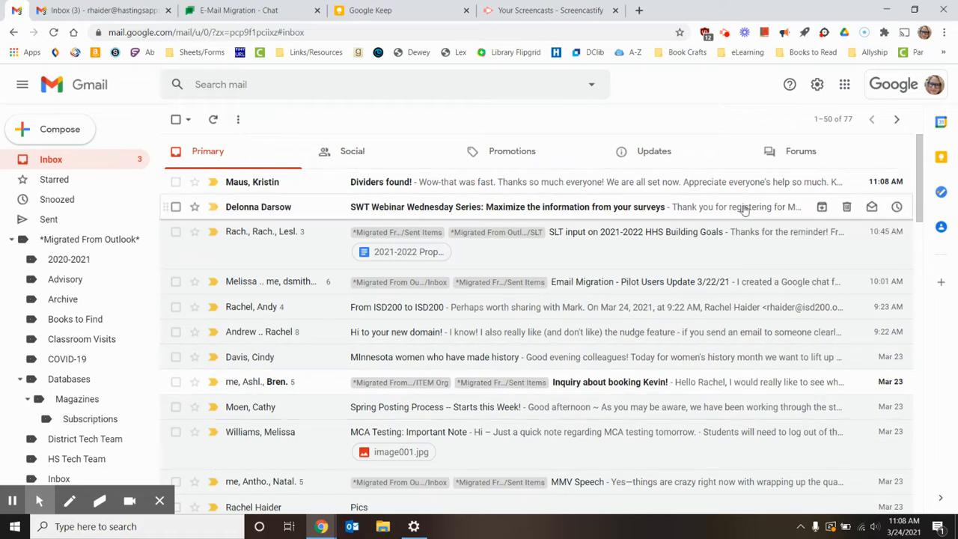
click(349, 157)
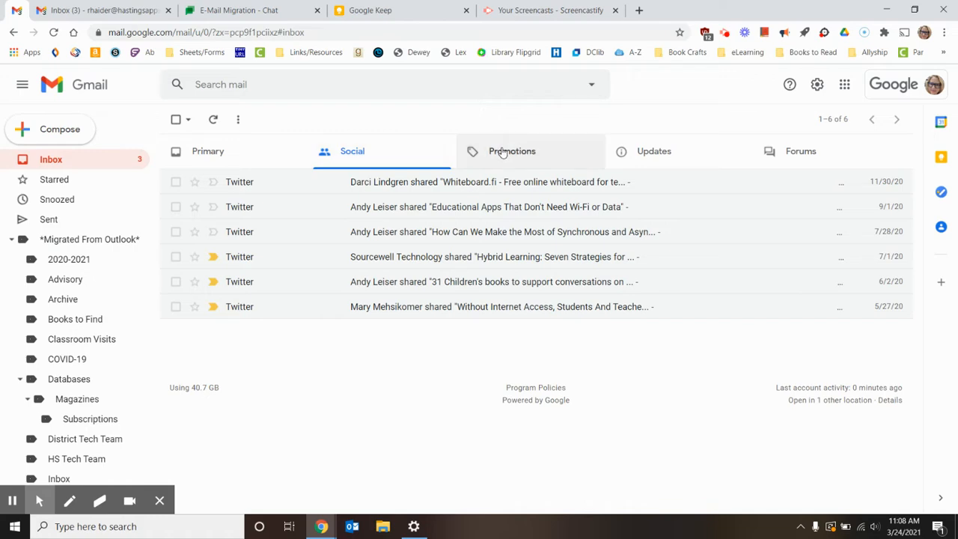
click(503, 152)
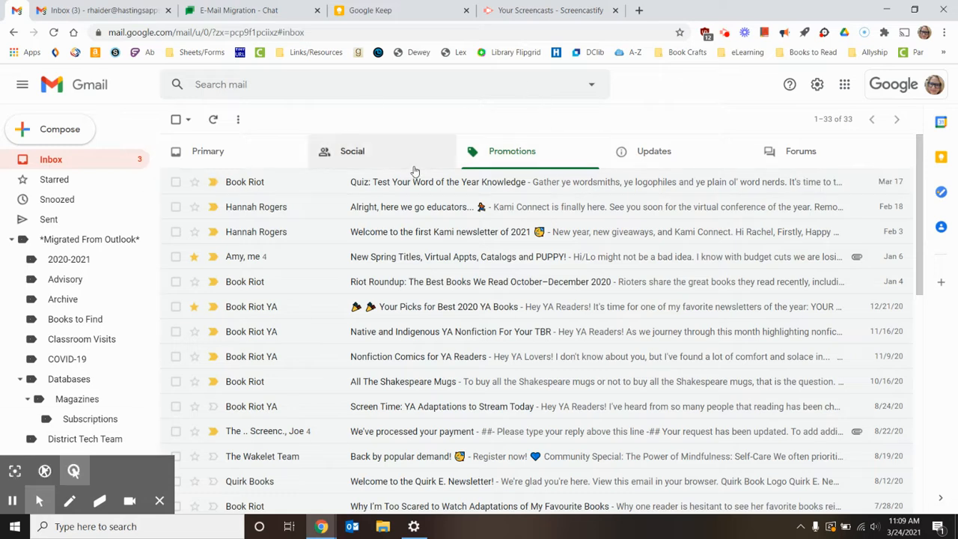
click(665, 163)
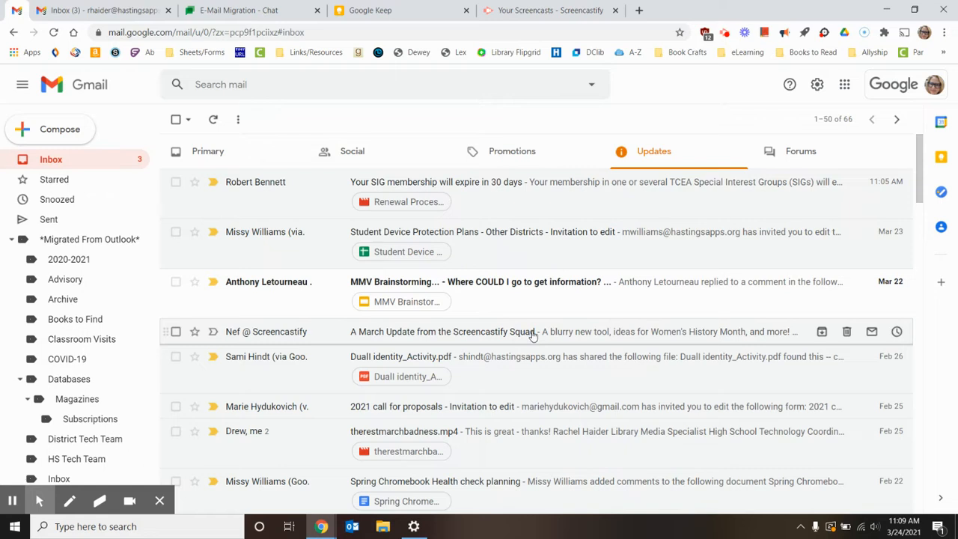
click(794, 165)
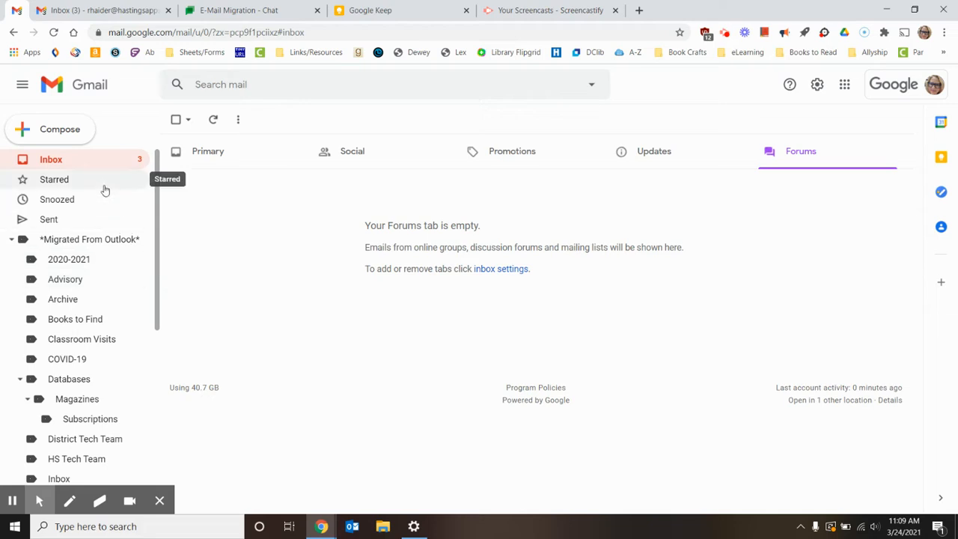
Step: Dismiss the recording toolbar and expand the mailbox label list to include the hidden folders
scroll(105, 190, down, 1)
scroll(102, 187, up, 1)
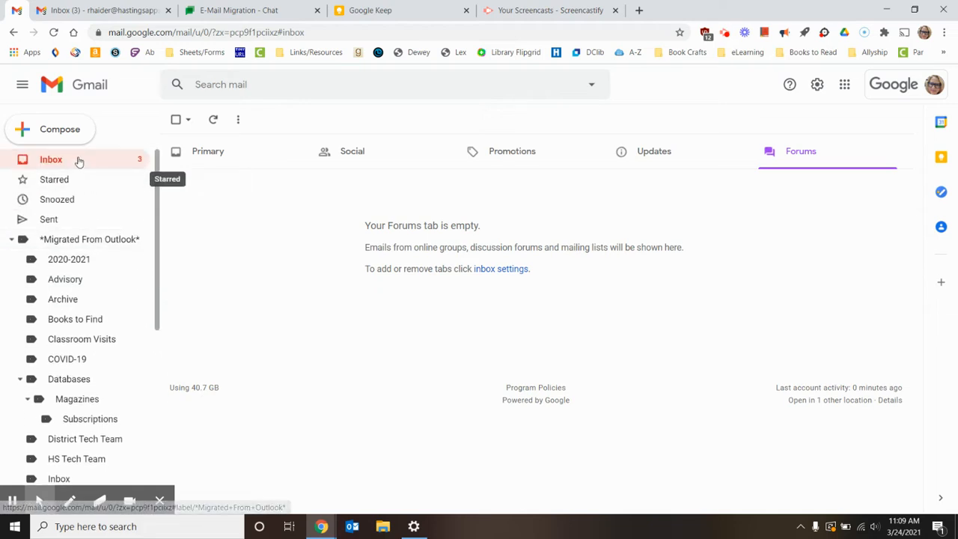
scroll(83, 222, down, 5)
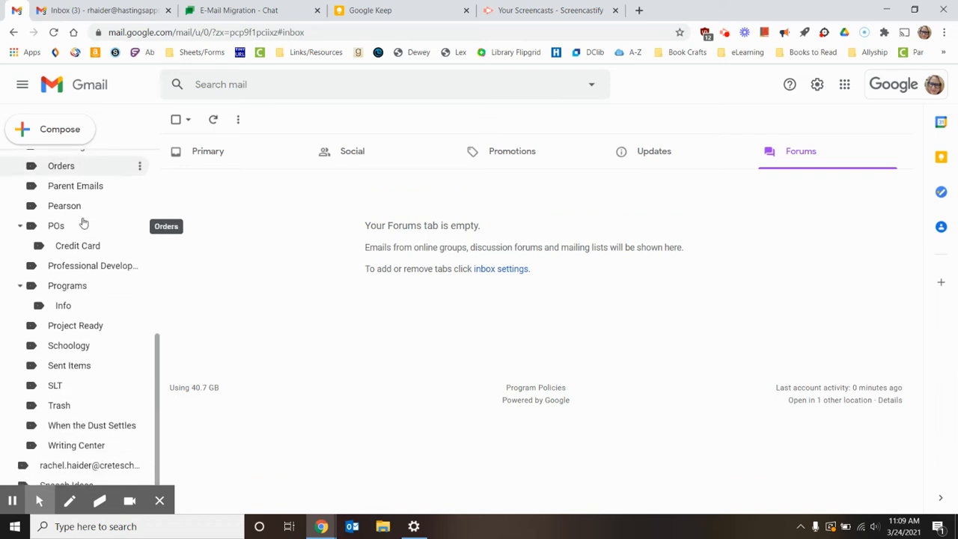
click(158, 500)
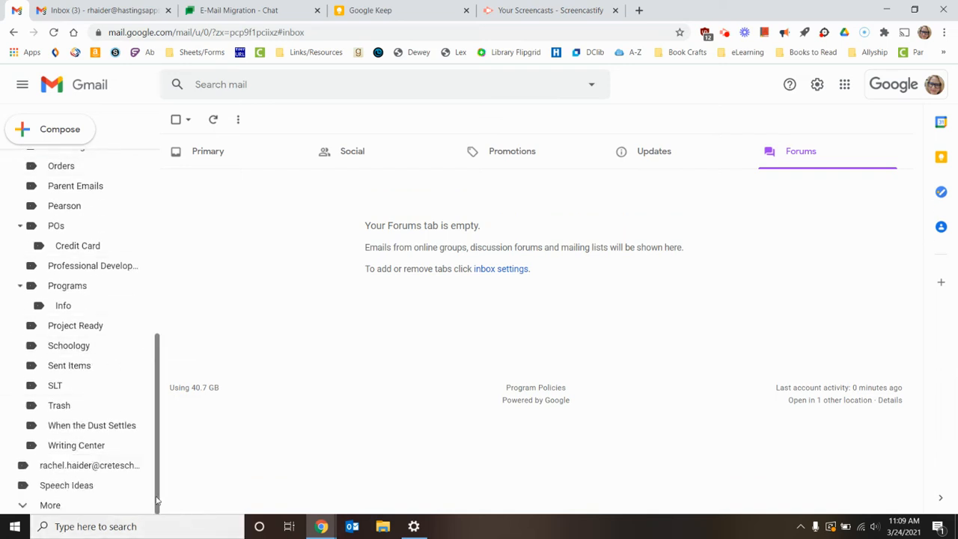
click(47, 505)
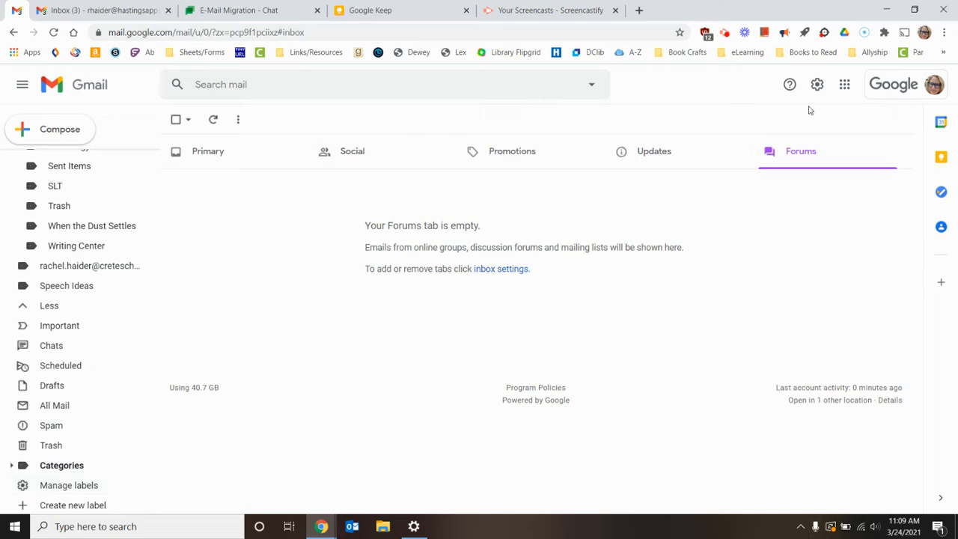
Step: View the Calendar, Keep, Tasks and Contacts add-ons beside the inbox, and close the add-on view
click(943, 125)
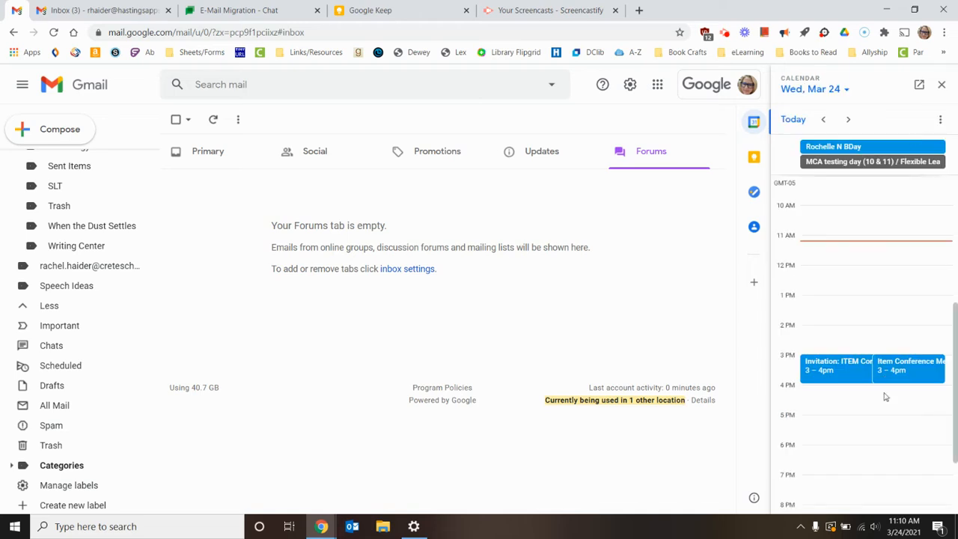
click(752, 158)
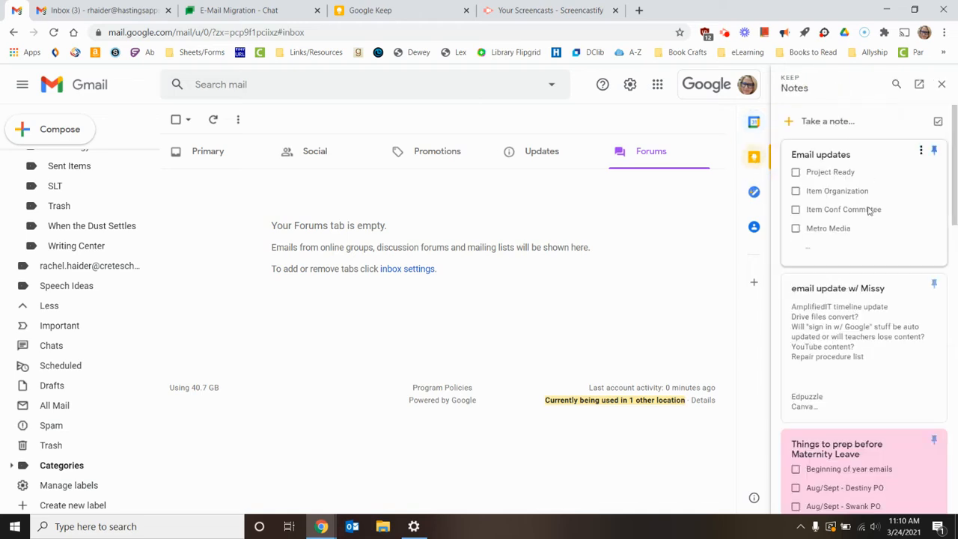
click(754, 192)
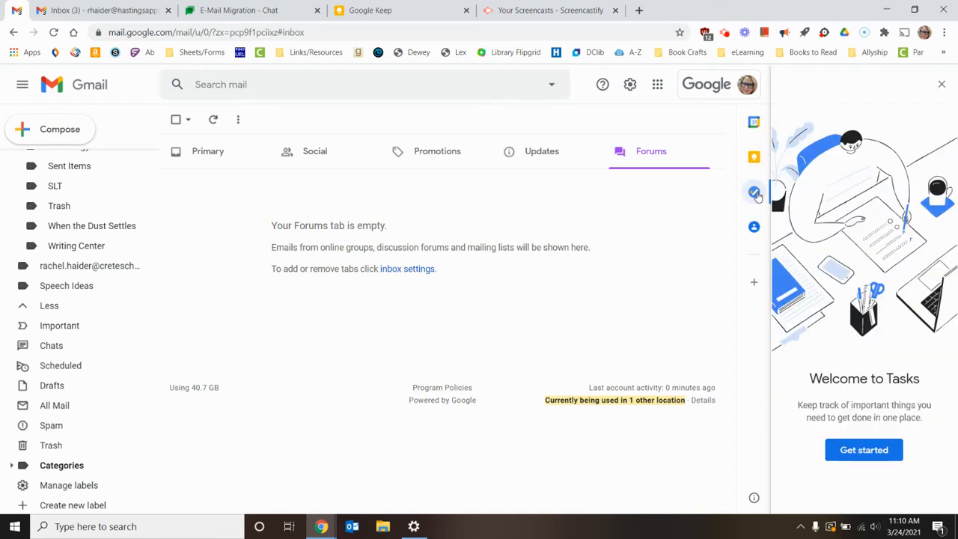
click(755, 226)
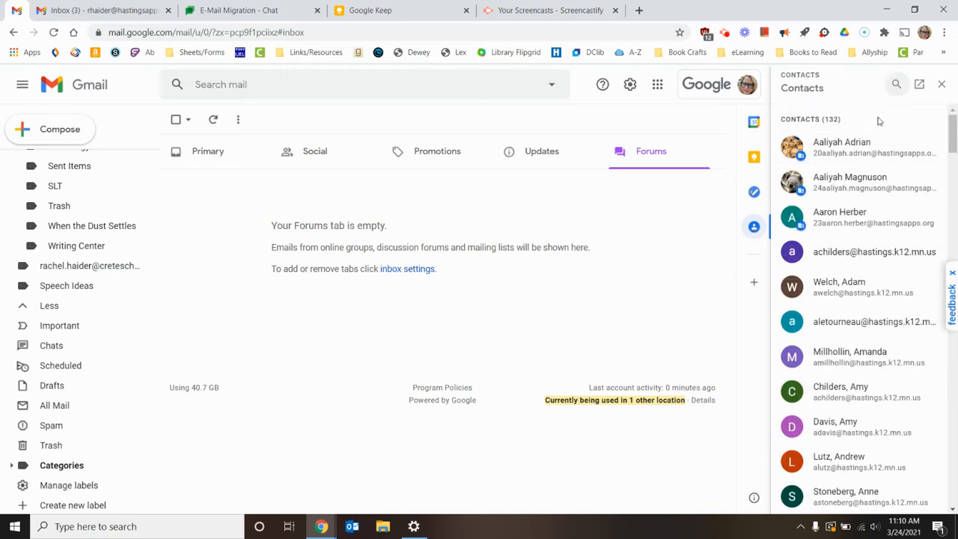
click(941, 86)
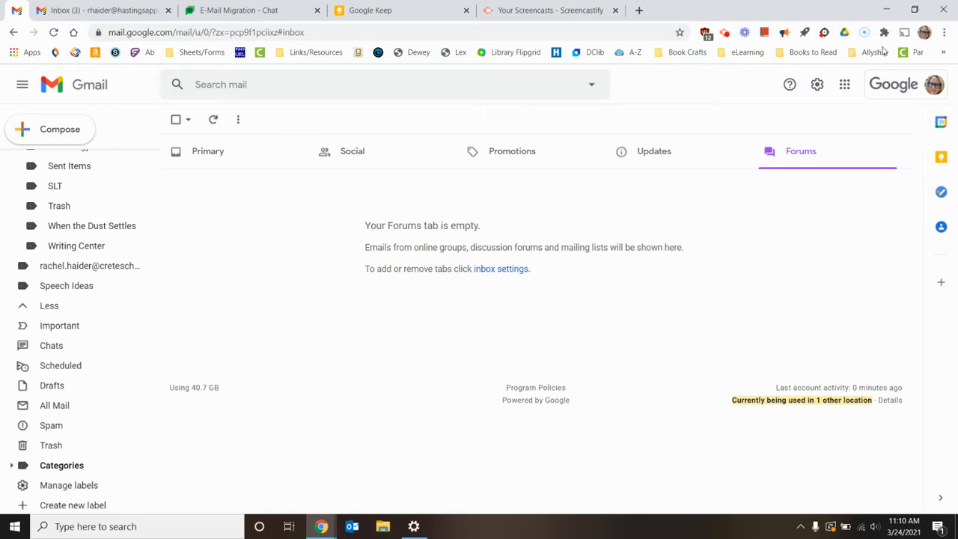
Step: Open the full mail settings and review the choices for maximum page size and send cancellation period
click(817, 86)
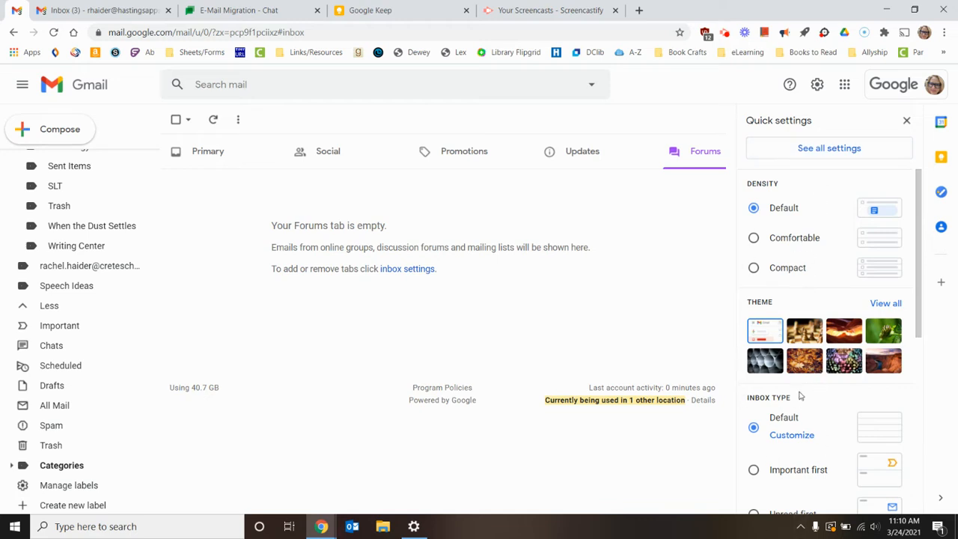
click(831, 150)
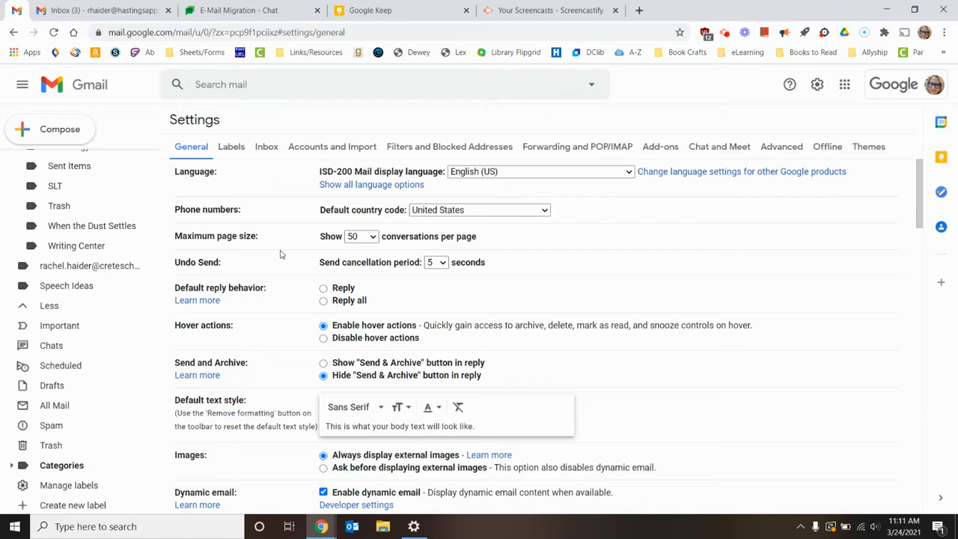
scroll(283, 254, down, 1)
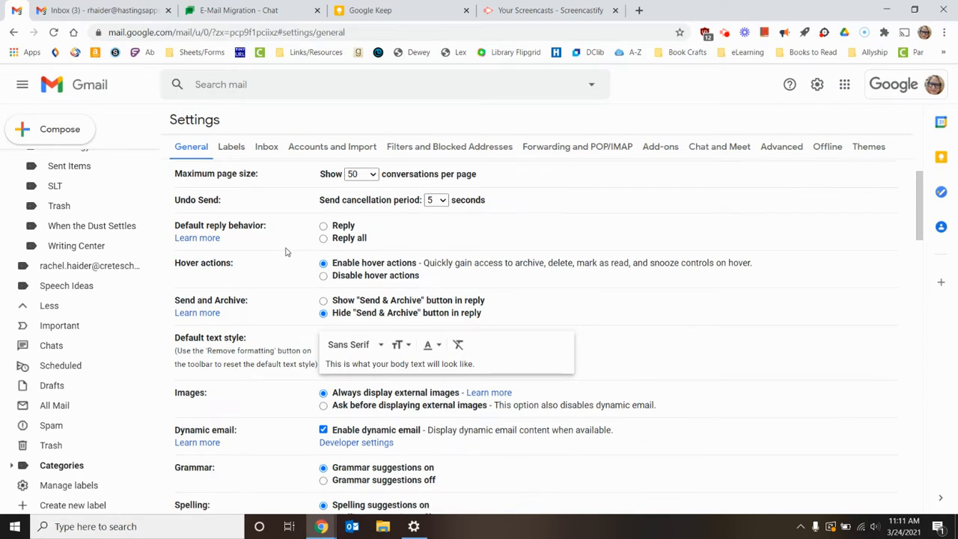
click(370, 174)
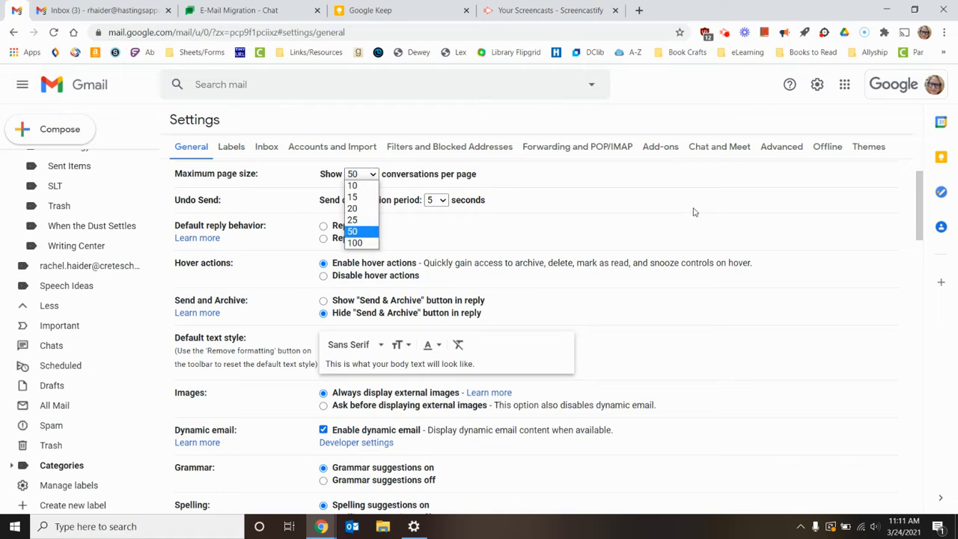
click(709, 108)
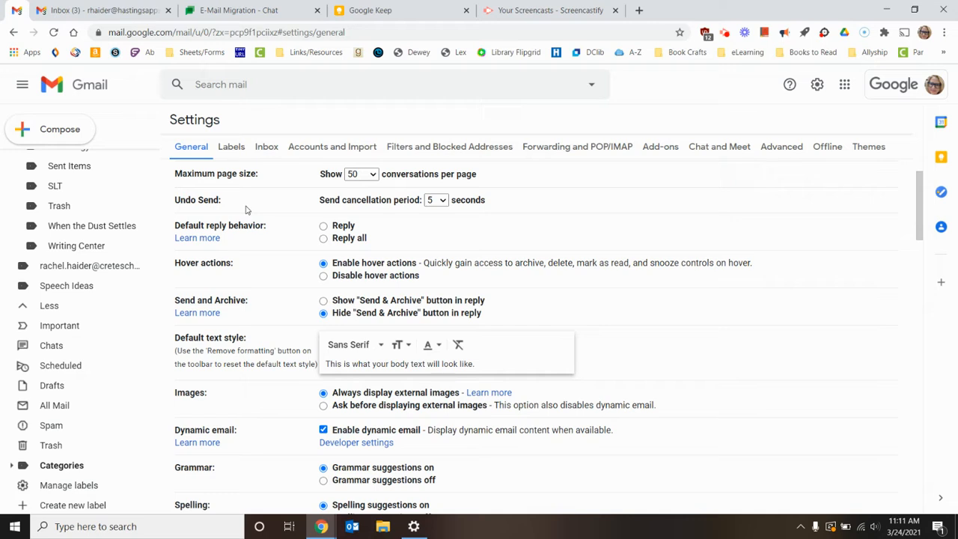
click(437, 200)
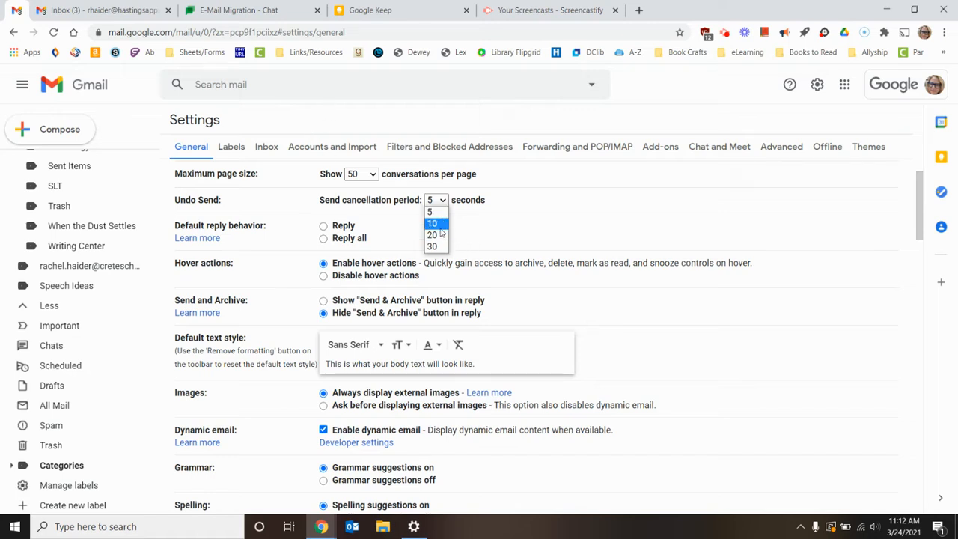
click(673, 106)
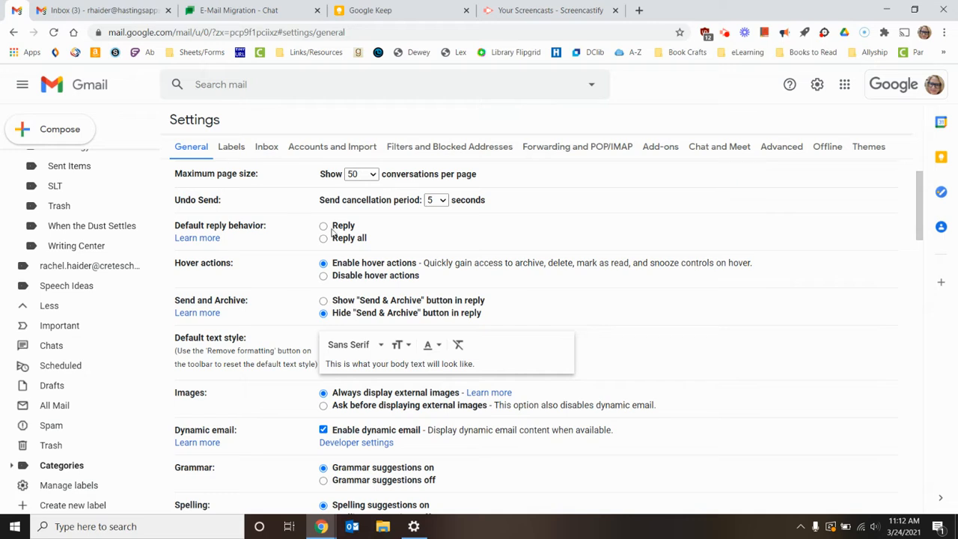
Step: Examine the Send and Archive setting and the fonts available for the default text style
scroll(333, 232, down, 1)
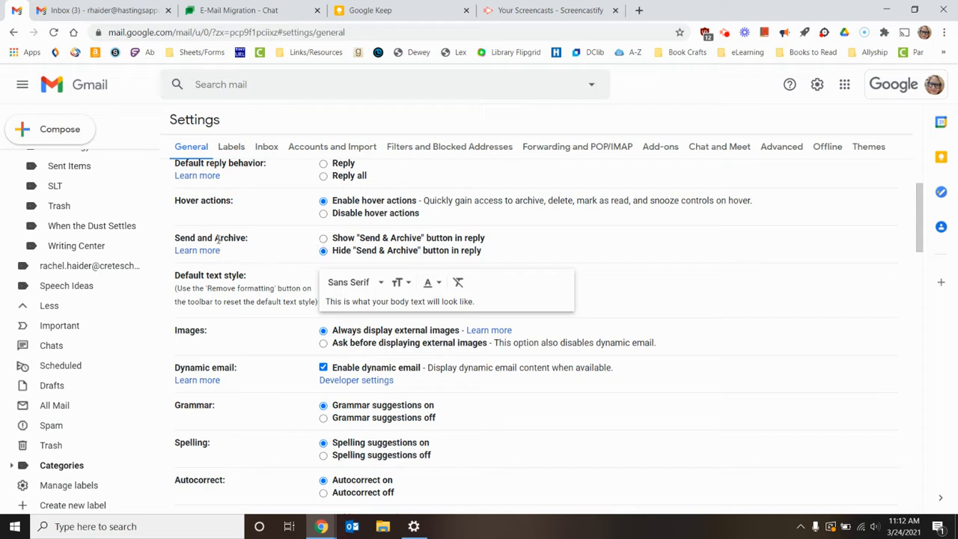
drag(216, 238, 249, 238)
click(661, 242)
click(349, 283)
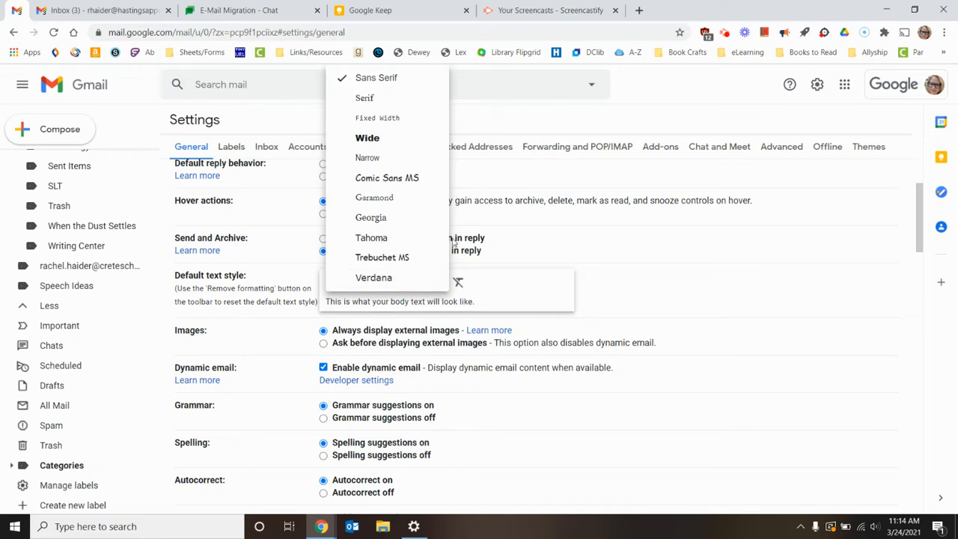
click(677, 299)
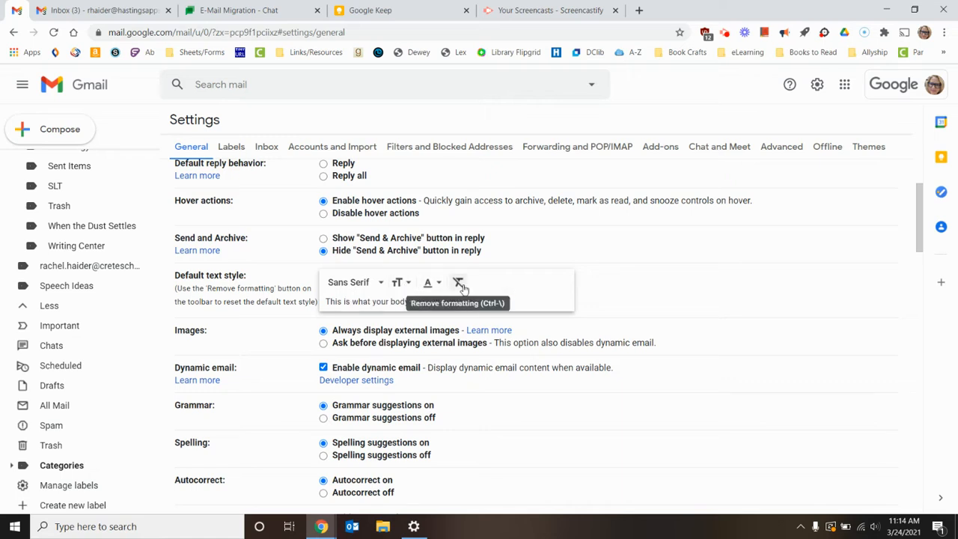
Step: Review the general settings for images, dynamic email, grammar, spelling, autocorrect and Smart Compose
scroll(717, 335, down, 1)
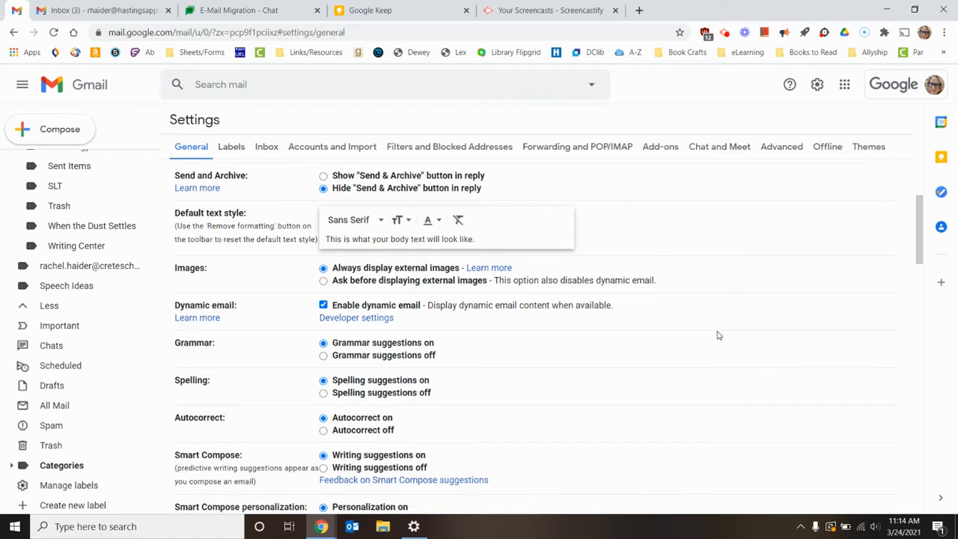
scroll(717, 335, down, 1)
scroll(718, 335, down, 1)
scroll(607, 300, up, 1)
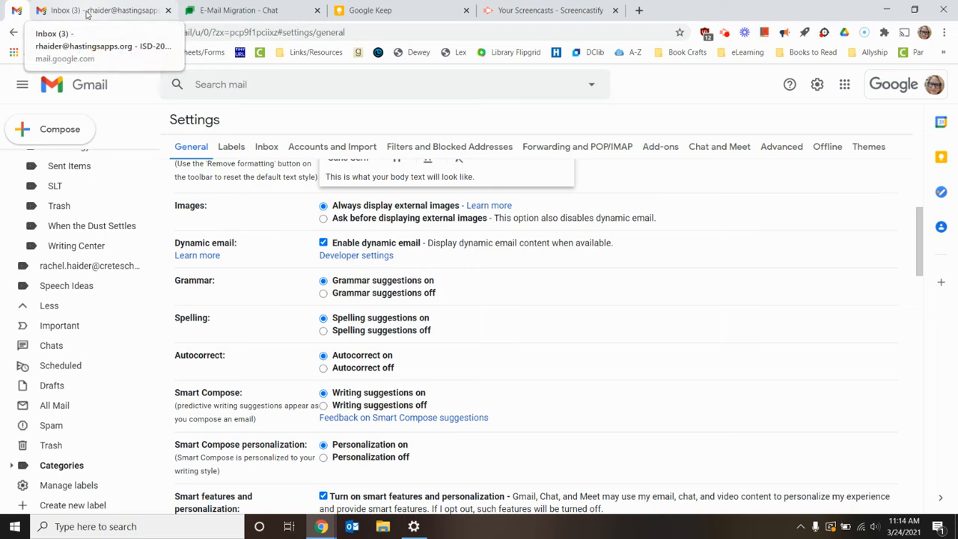
Step: Switch to the other open inbox and read the MMV Brainstorming comment notification in the Updates category
click(87, 15)
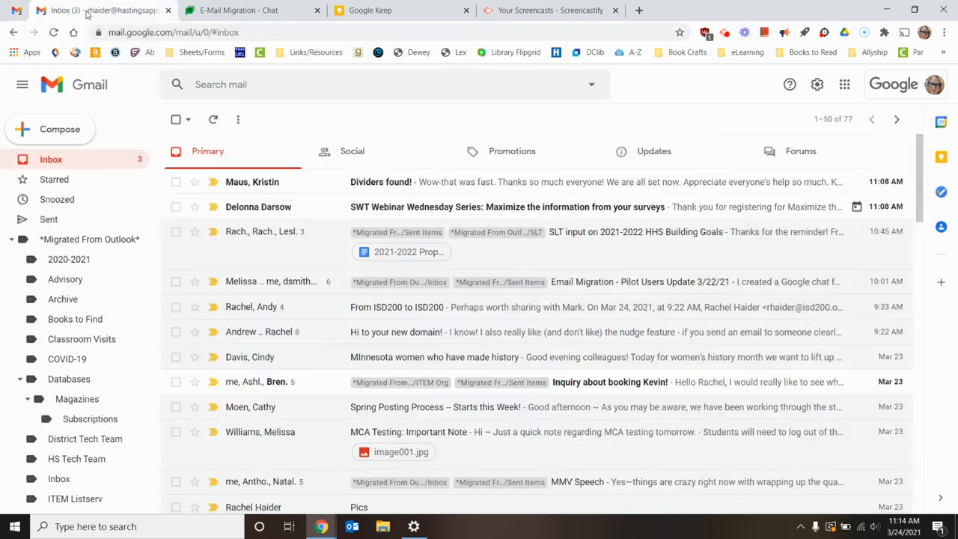
click(709, 163)
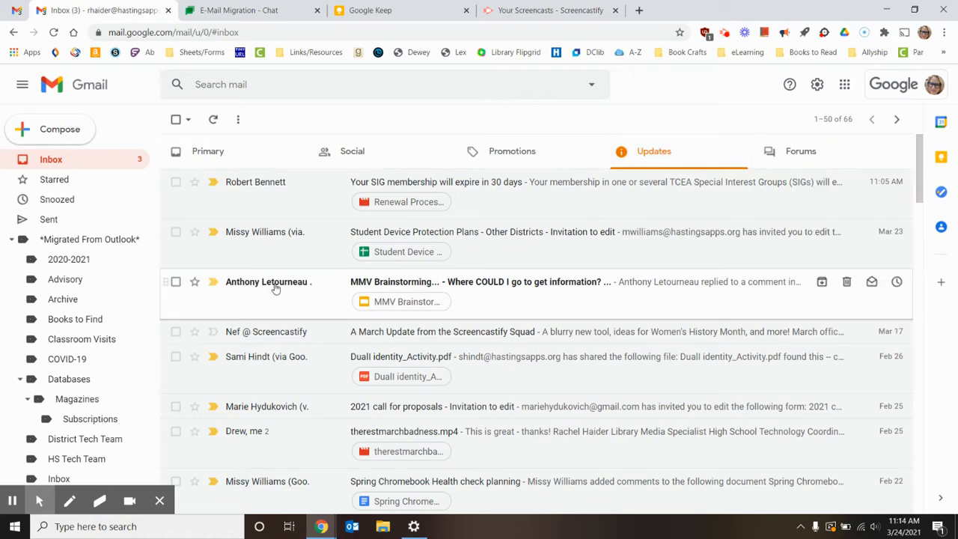
click(483, 308)
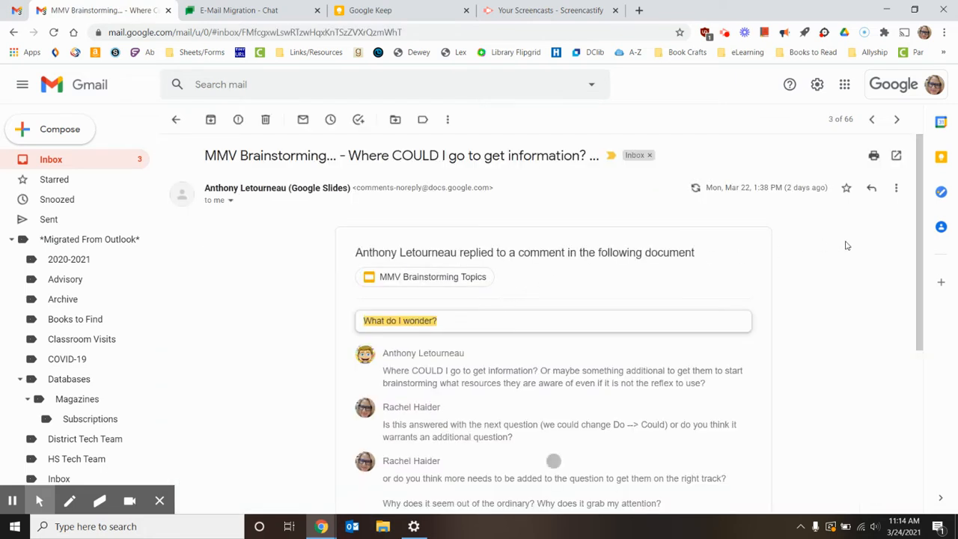
scroll(846, 246, down, 2)
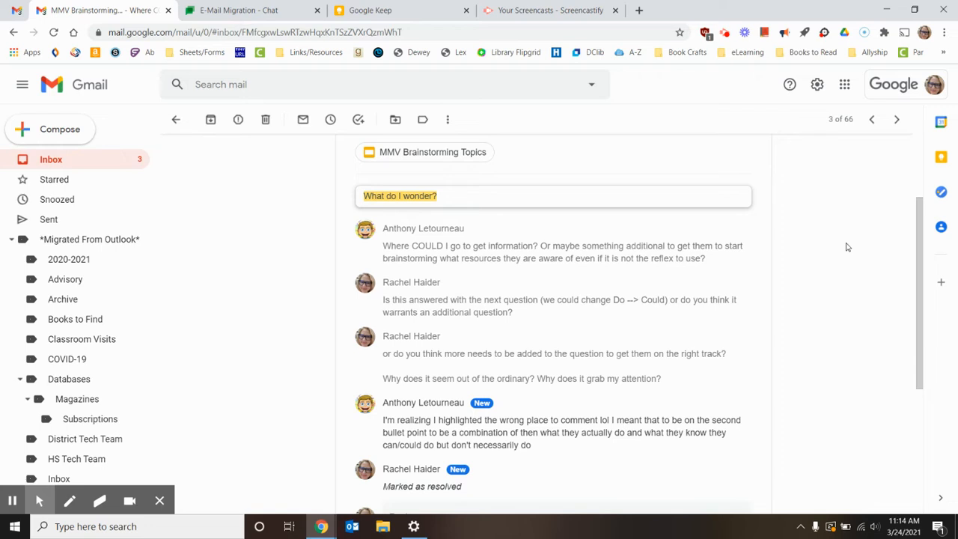
scroll(847, 247, down, 1)
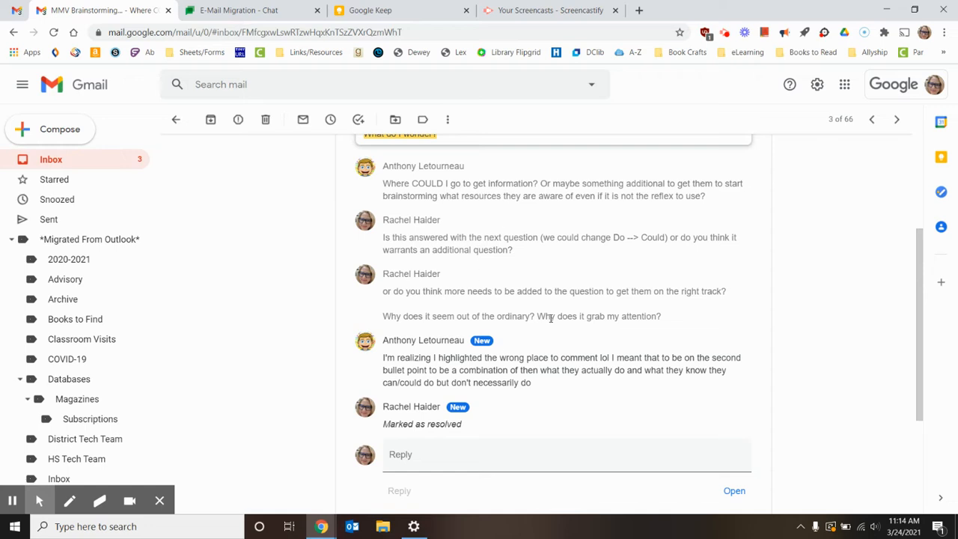
Step: Activate the comment reply field inside the notification and look over the rest of the message
click(398, 455)
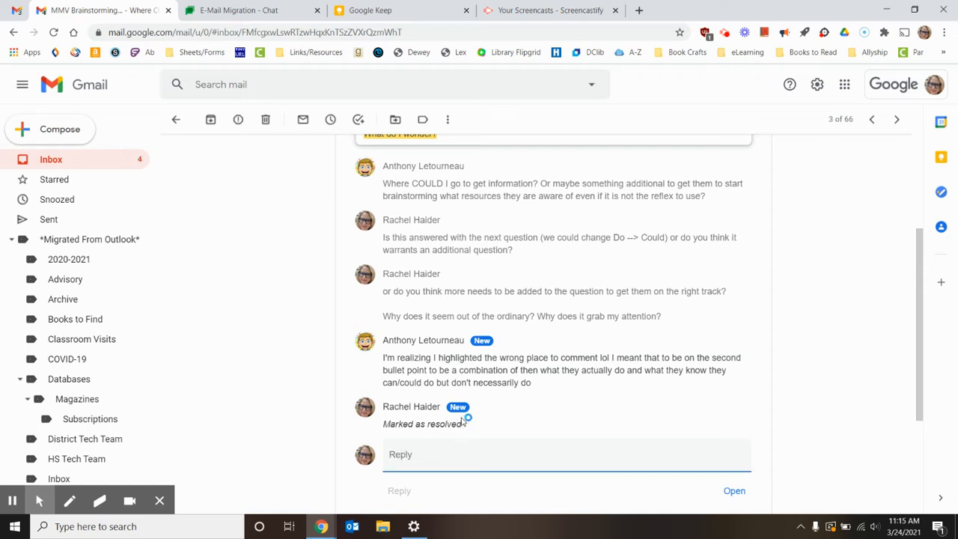
scroll(882, 294, down, 3)
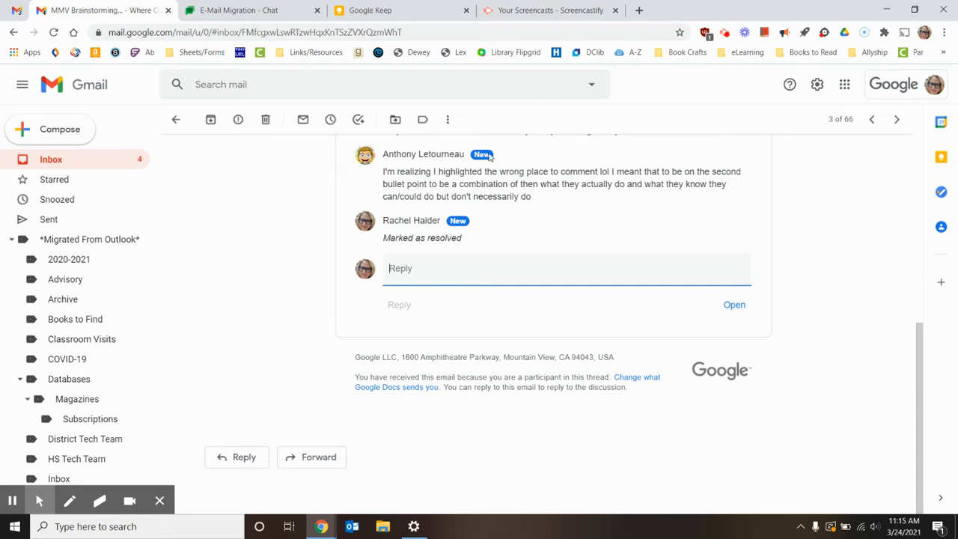
scroll(279, 156, up, 3)
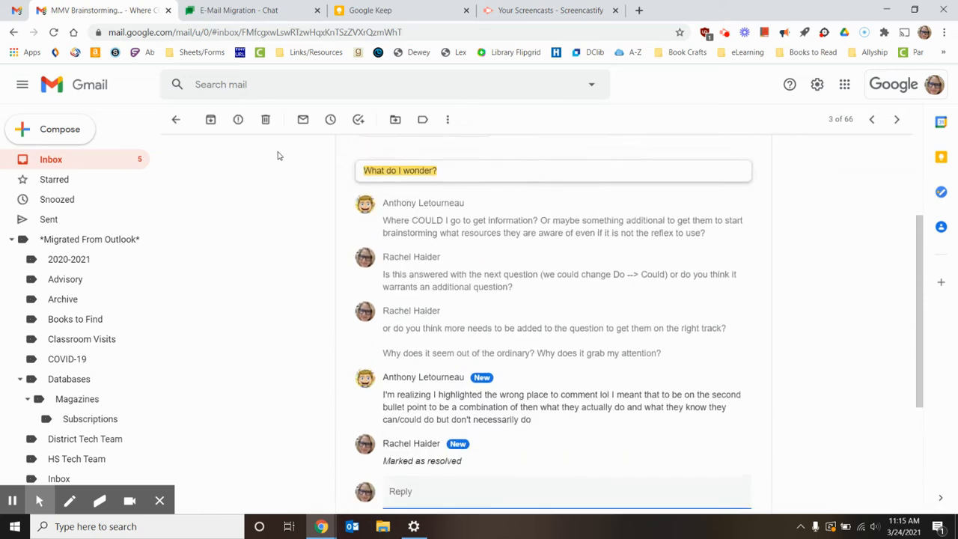
Step: Return to the general settings and review the Smart Compose personalization, smart features and Conversation View options
scroll(321, 151, up, 1)
scroll(349, 240, down, 2)
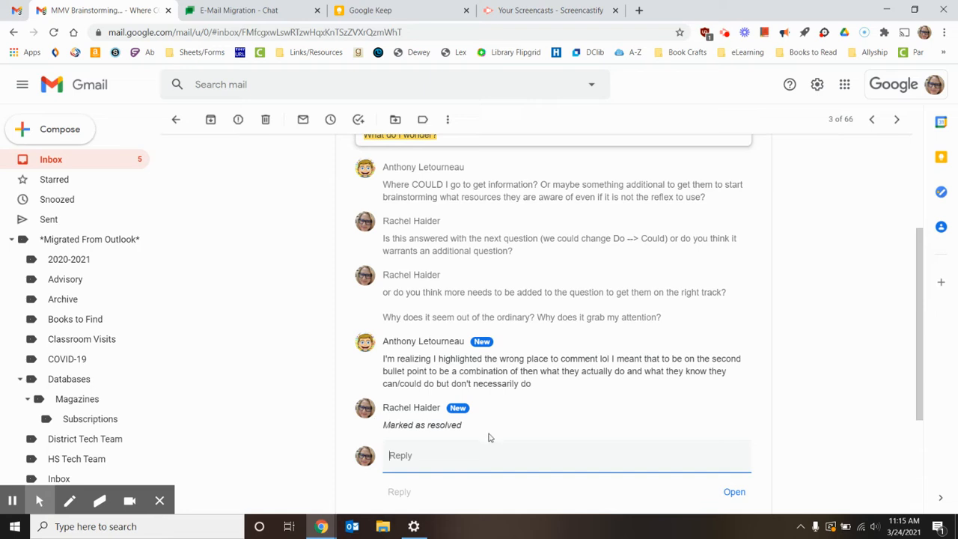
click(19, 14)
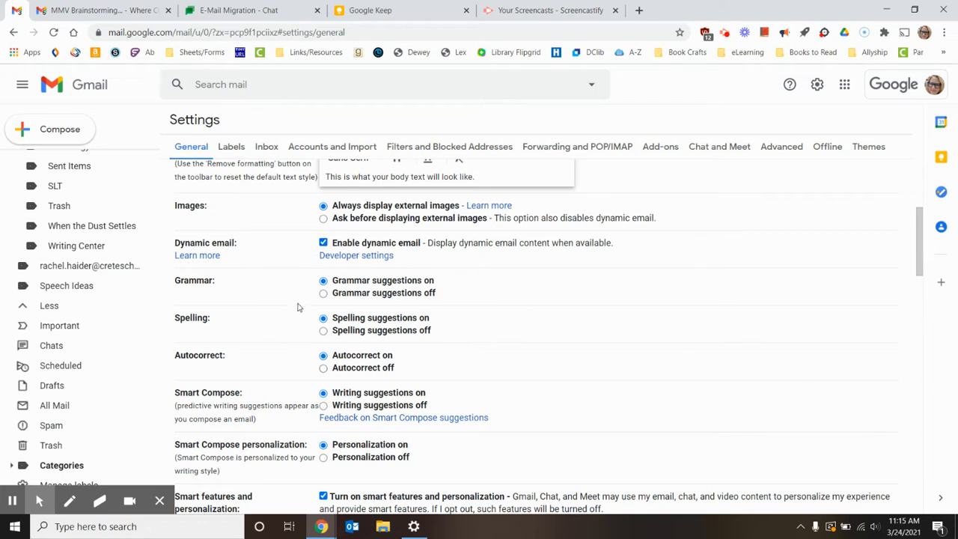
scroll(582, 369, down, 2)
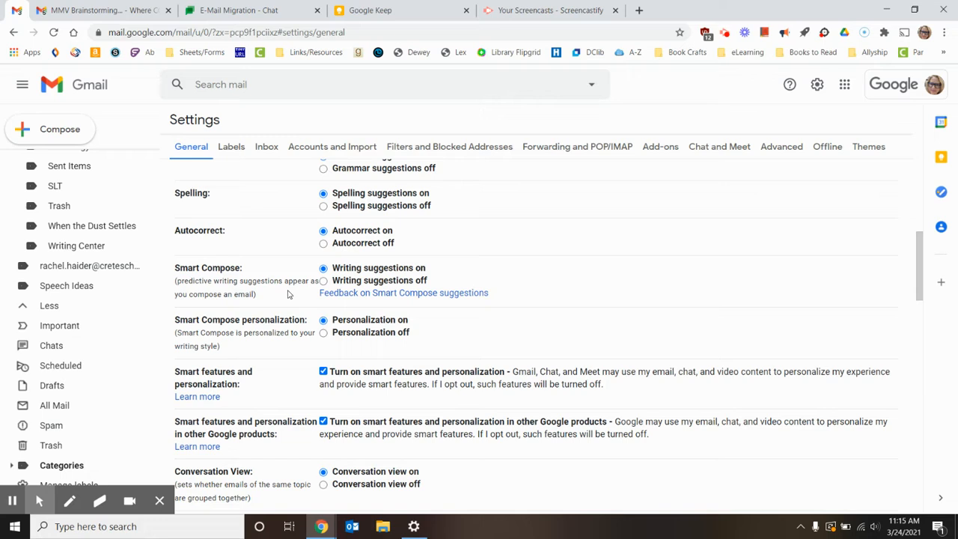
scroll(294, 291, down, 1)
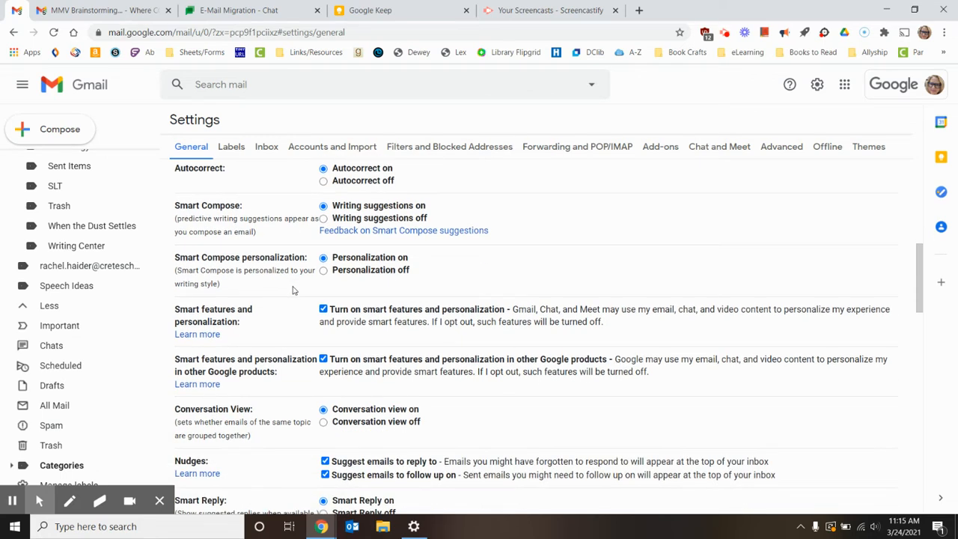
scroll(293, 290, down, 1)
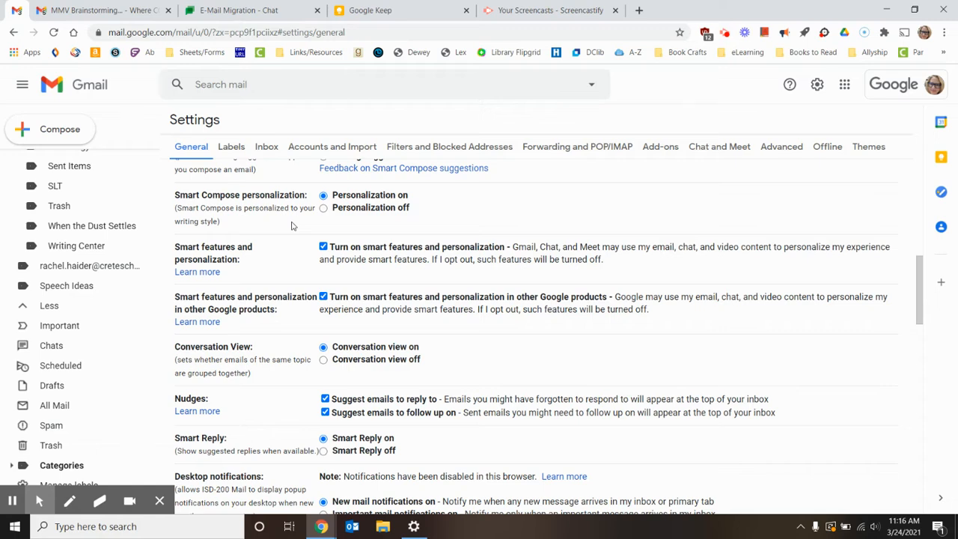
scroll(289, 204, down, 1)
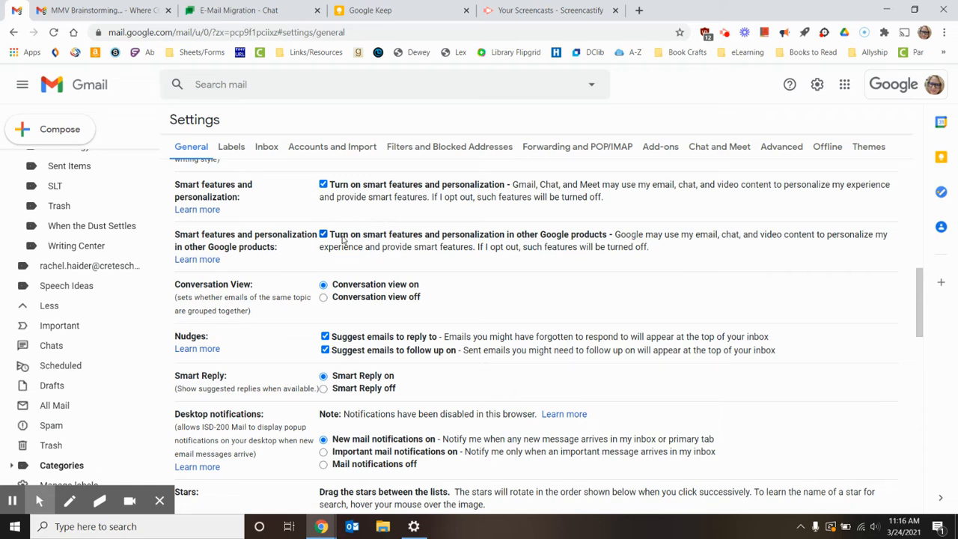
scroll(343, 238, down, 1)
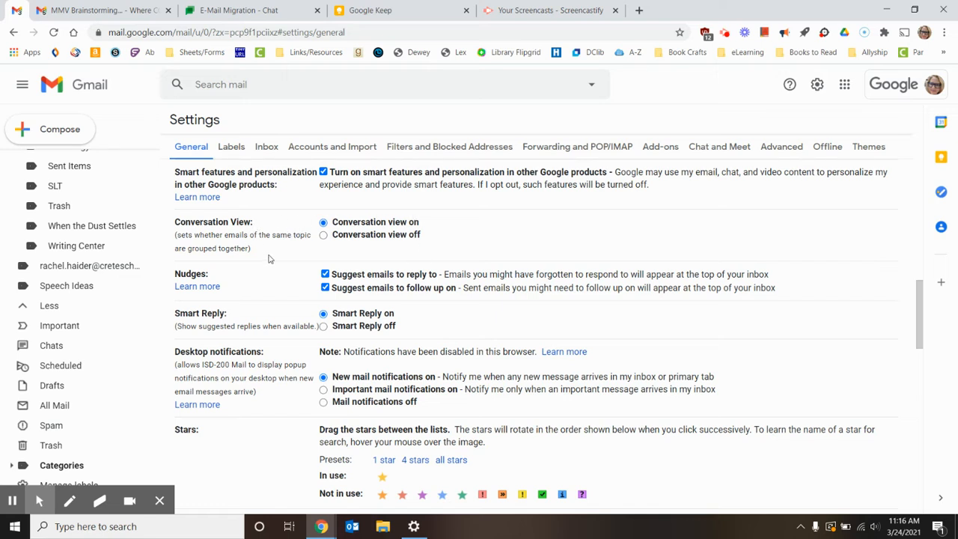
Step: Switch to the other open inbox, leave the comment notification and look over the grouped conversations in the Primary category
click(85, 18)
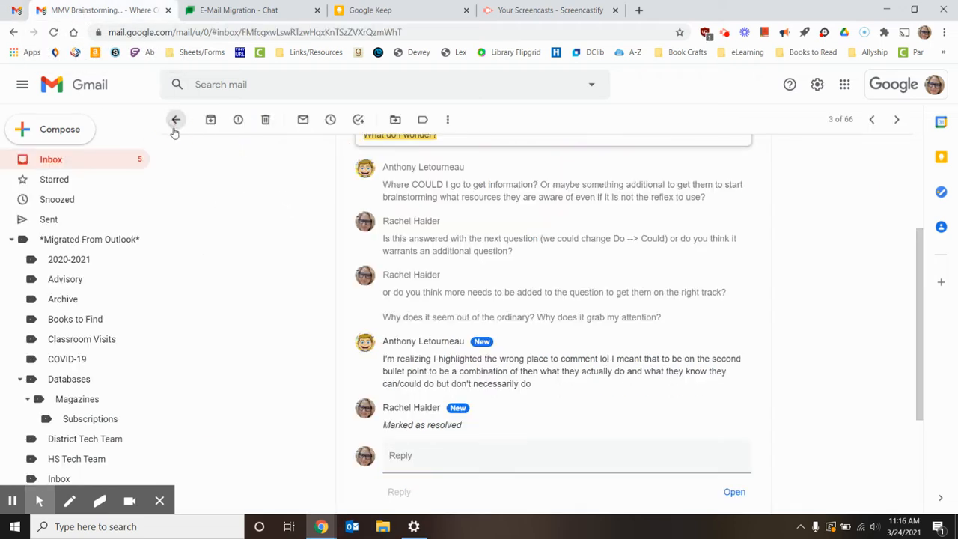
click(175, 130)
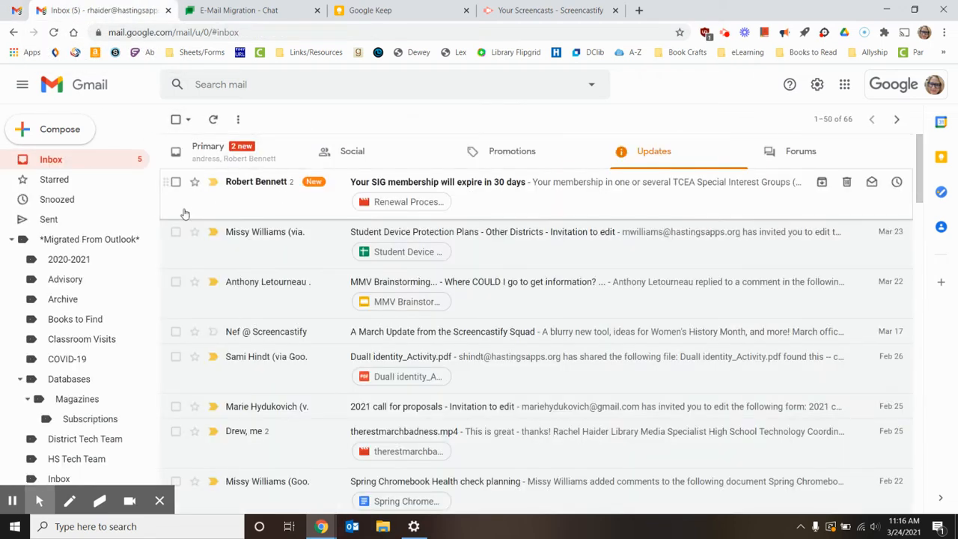
click(191, 152)
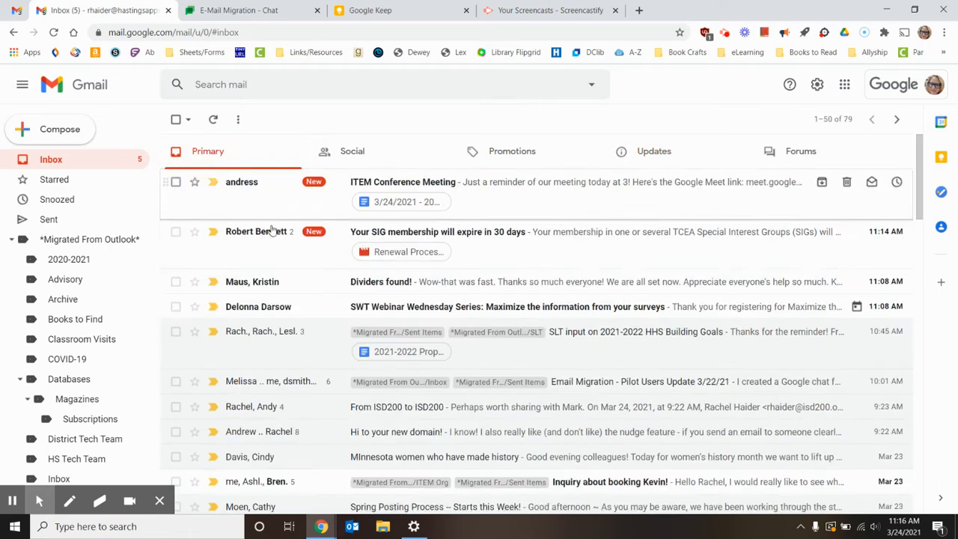
scroll(300, 233, down, 3)
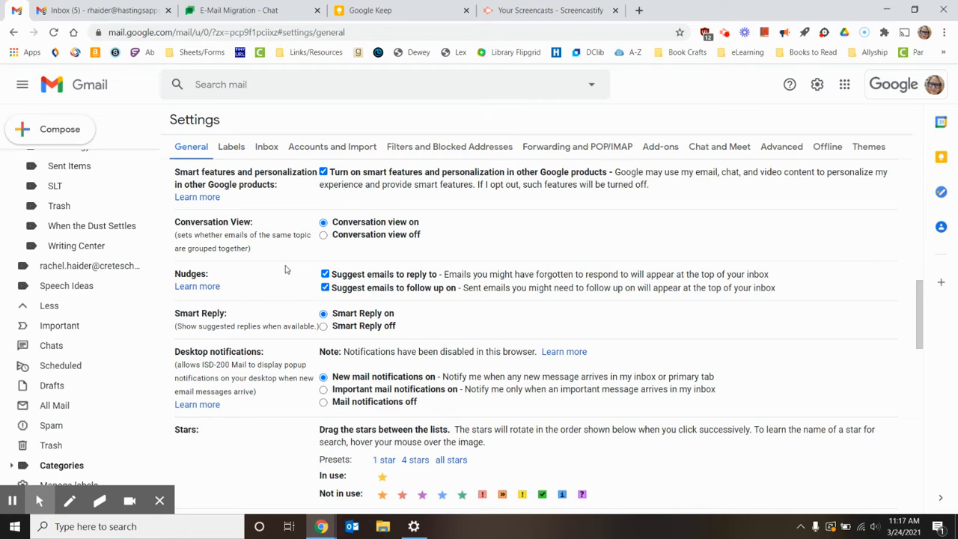
Step: Review the Nudges, Smart Reply, desktop notification and Stars settings, highlighting the note about notifications in this browser
scroll(286, 270, down, 1)
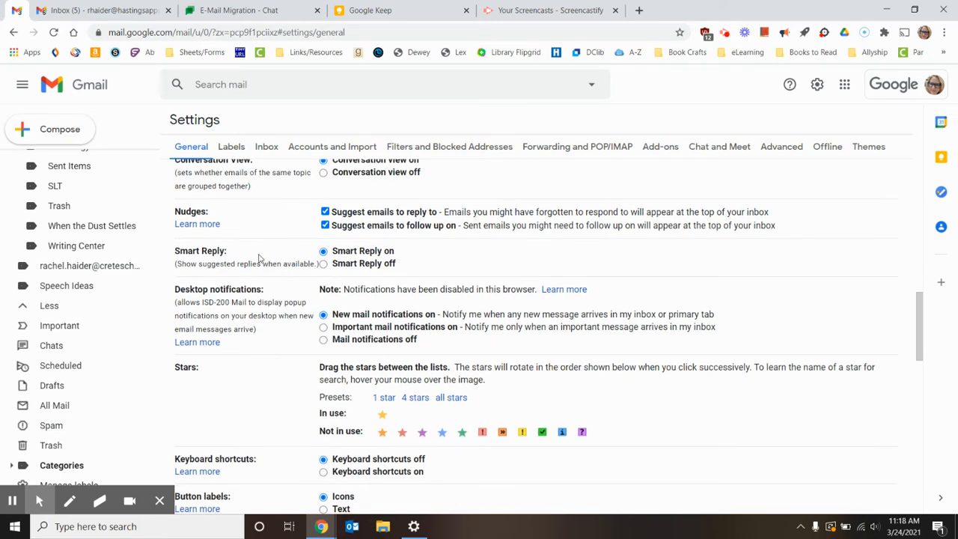
scroll(248, 262, down, 1)
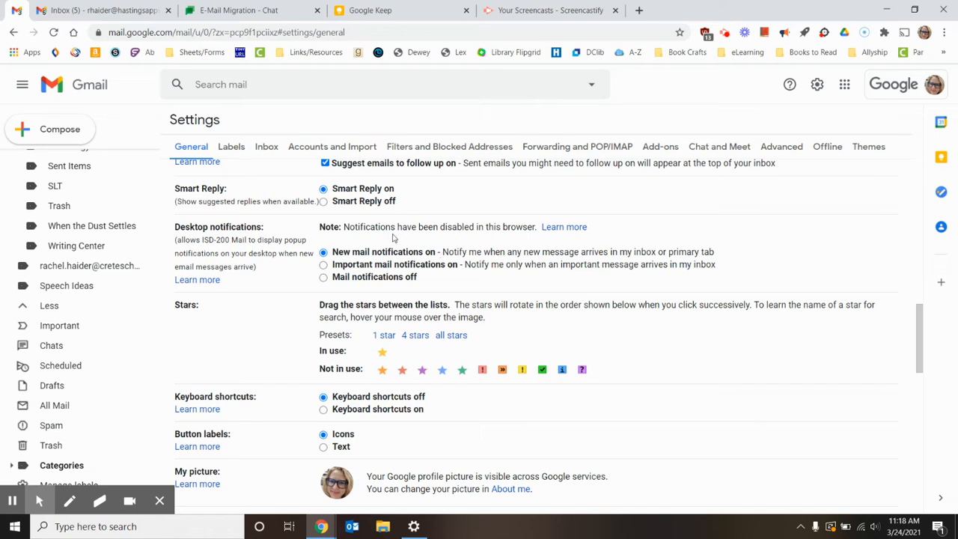
mouse_move(343, 228)
mouse_down()
mouse_move(406, 213)
mouse_move(537, 229)
mouse_move(423, 262)
mouse_move(344, 229)
mouse_up()
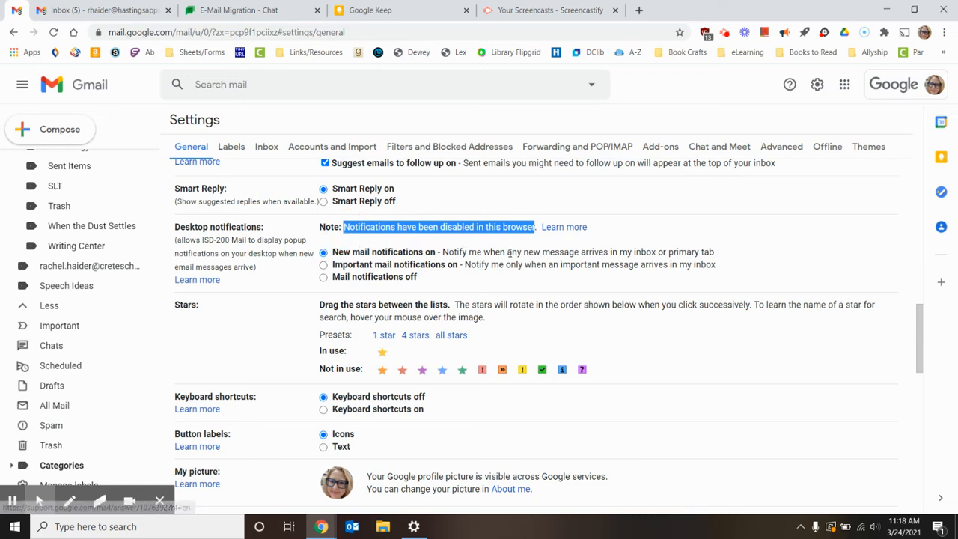
scroll(411, 268, down, 1)
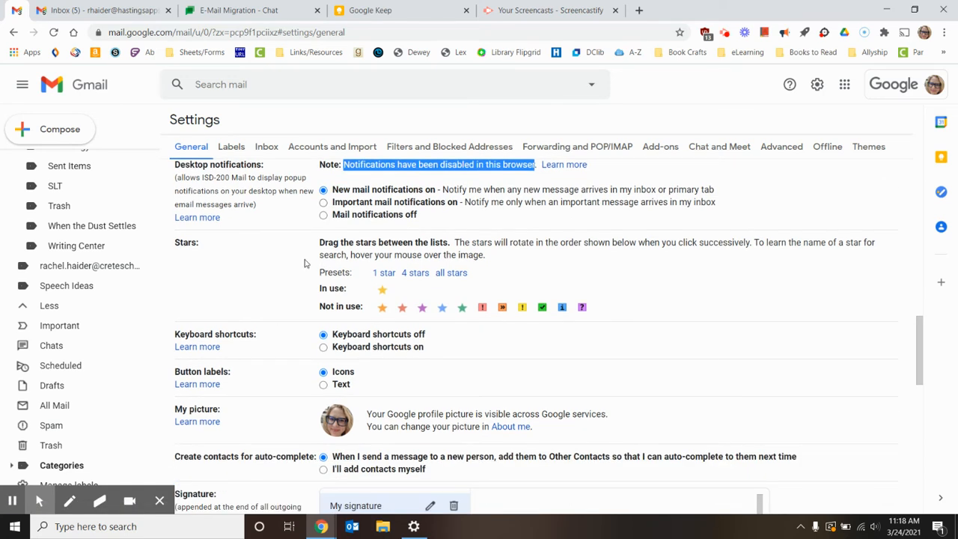
scroll(274, 251, down, 1)
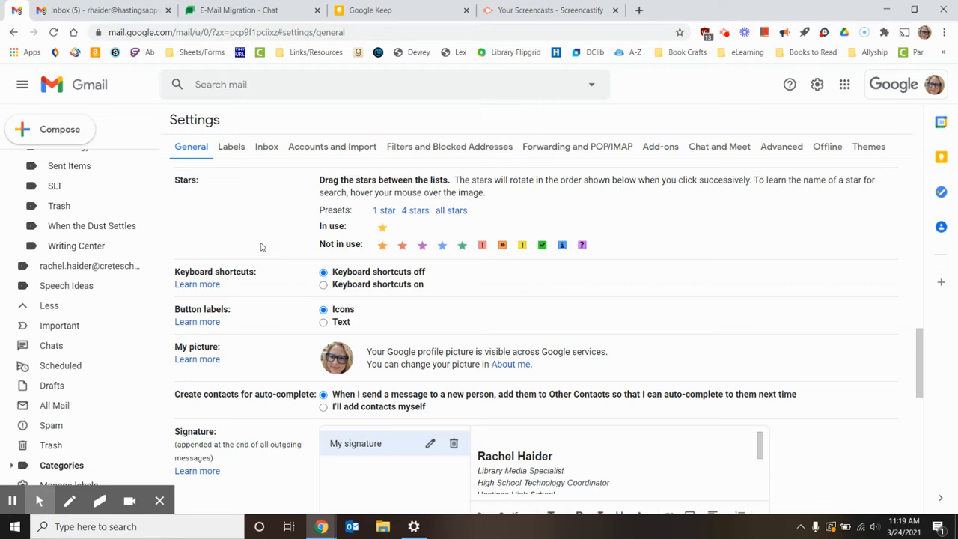
Step: In the other open inbox, star the Student Device Protection Plans invitation in the Updates category
click(54, 9)
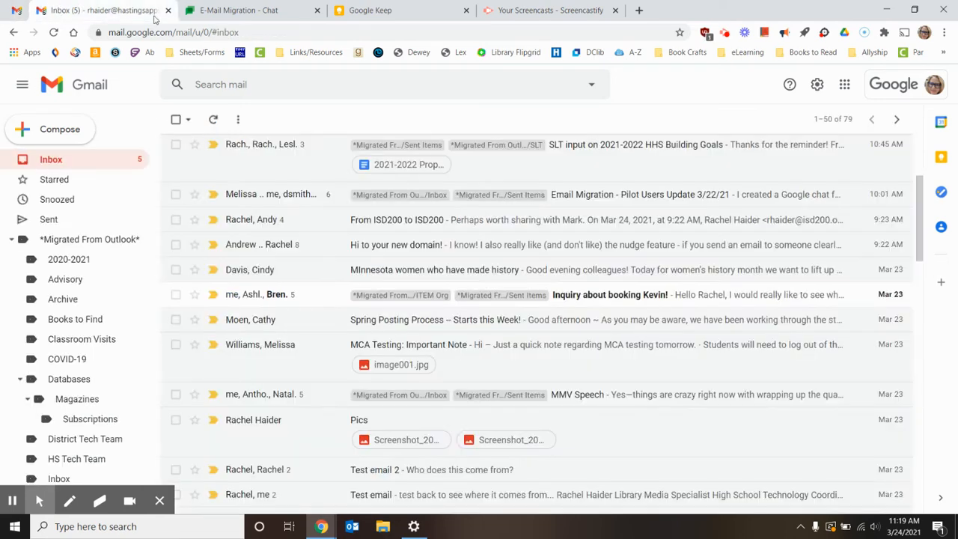
scroll(293, 162, up, 3)
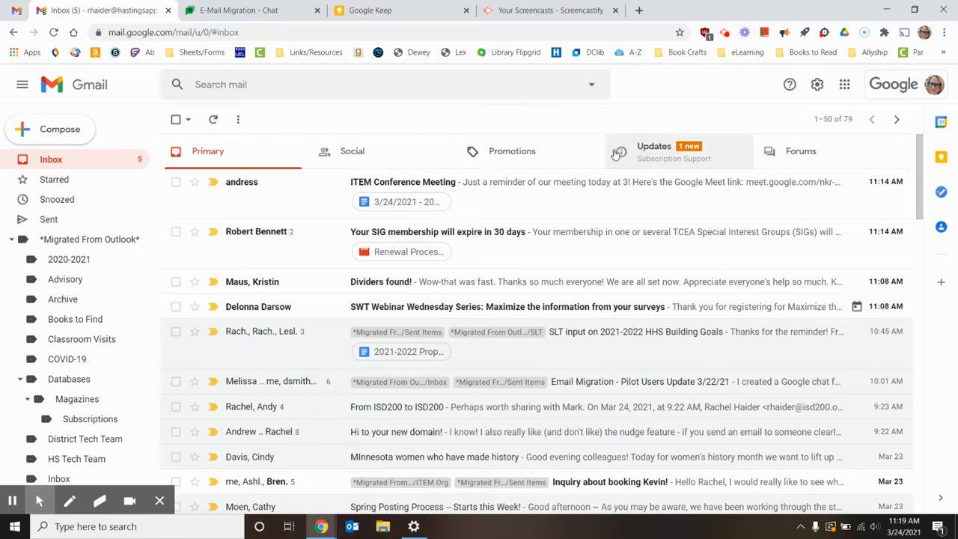
click(576, 162)
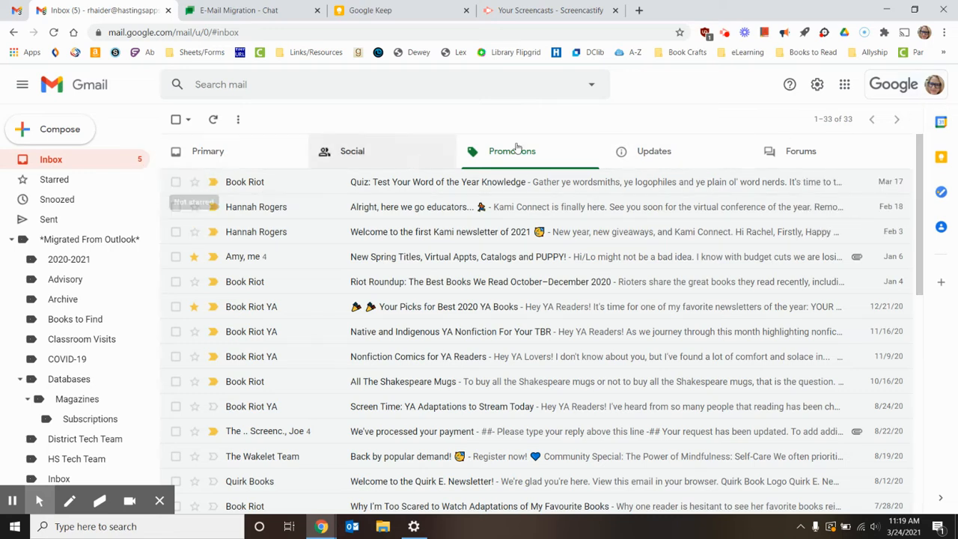
click(644, 150)
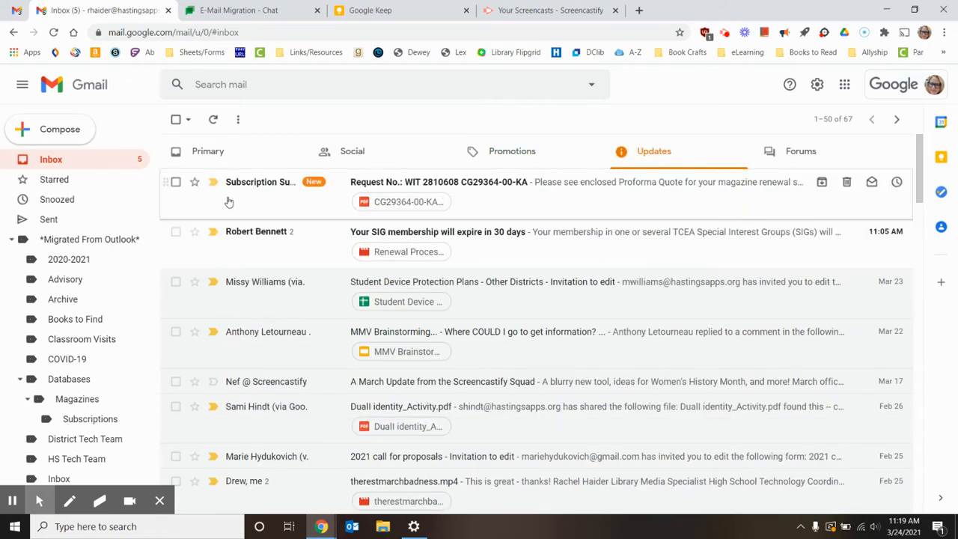
scroll(229, 205, down, 2)
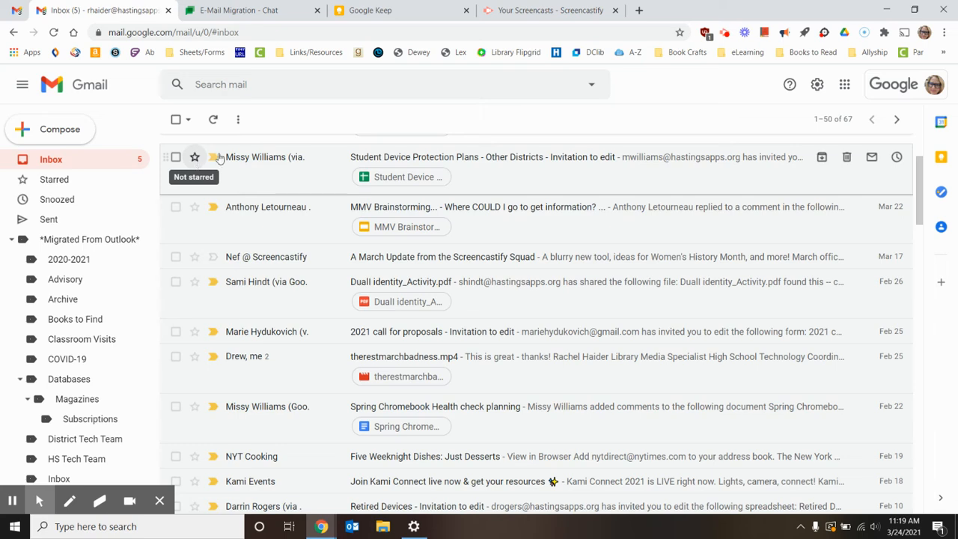
scroll(551, 157, up, 2)
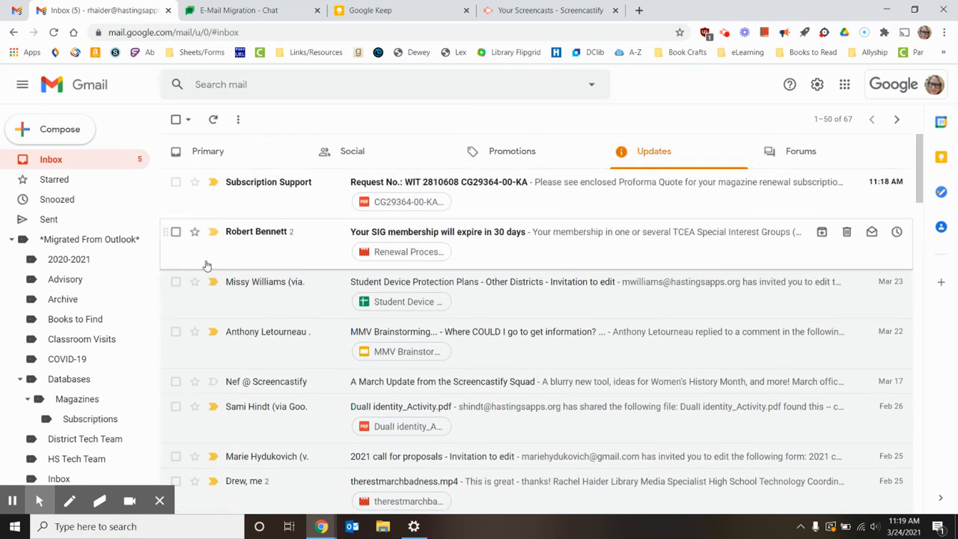
click(196, 283)
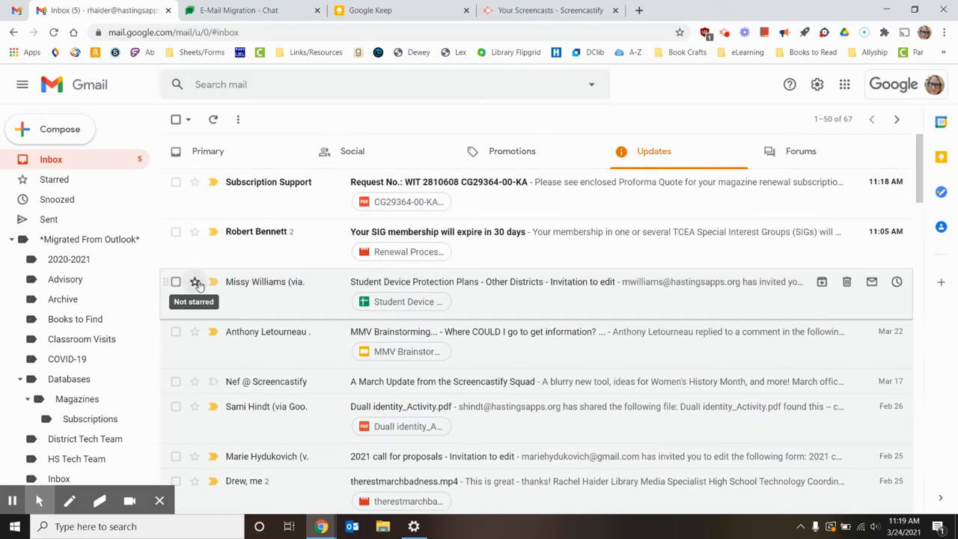
Step: Find the starred Student Device Protection Plans invitation in the Primary category, remove its star and go back to Updates
click(234, 163)
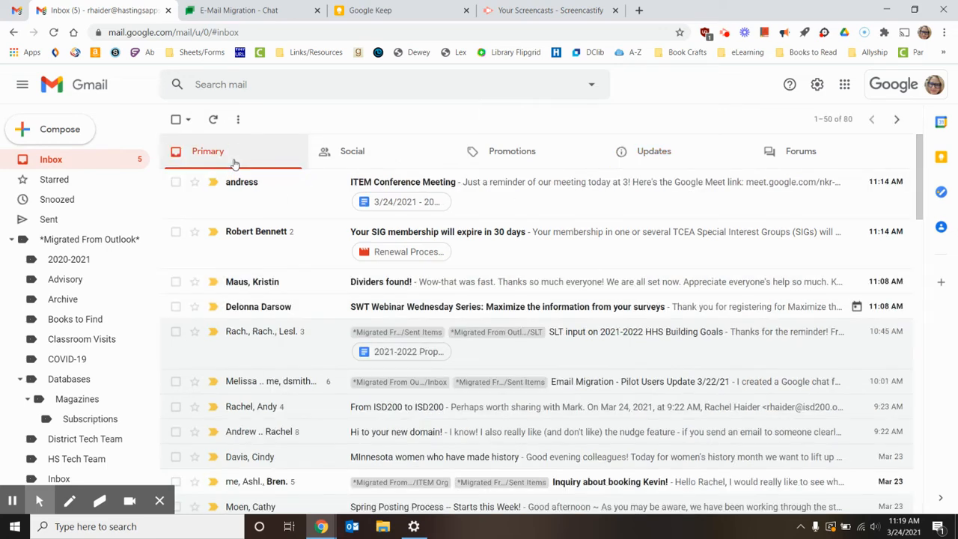
scroll(243, 277, down, 5)
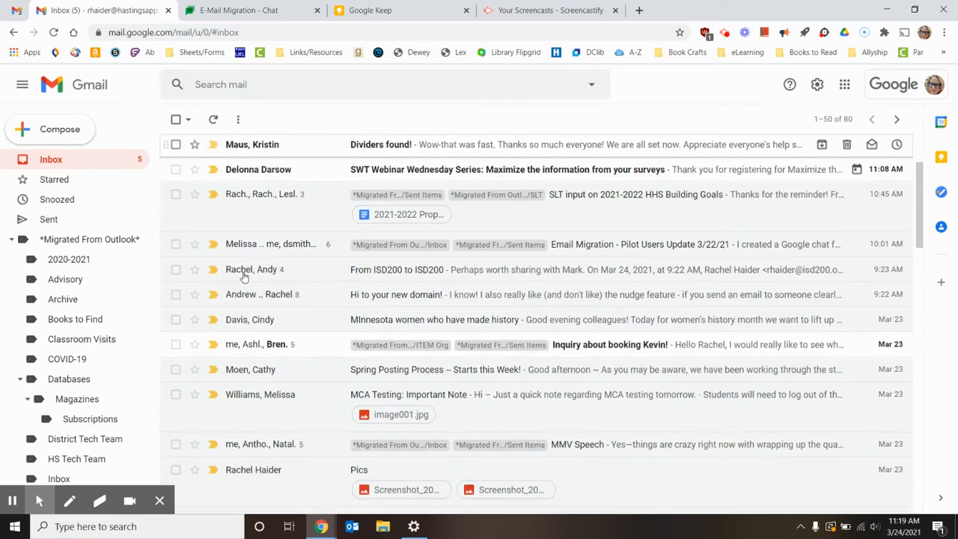
scroll(243, 271, down, 1)
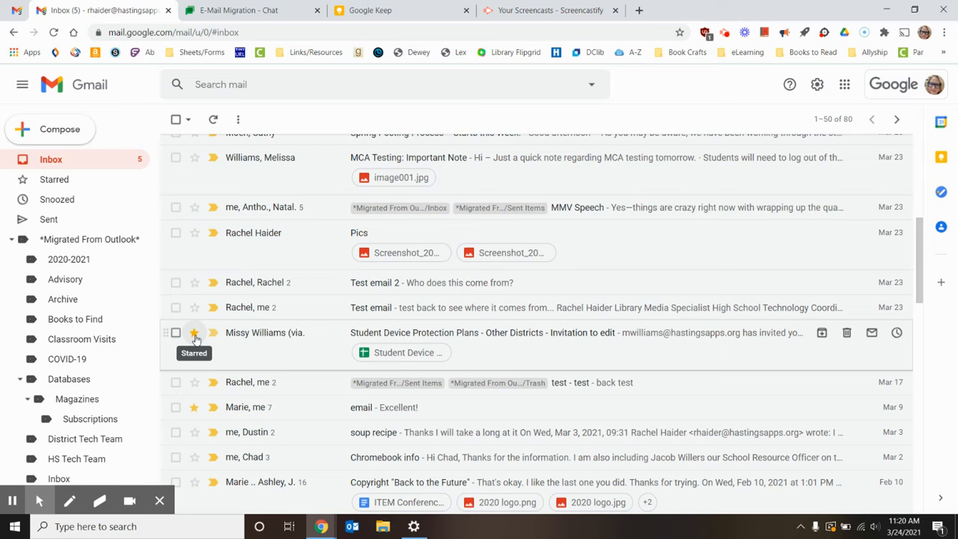
click(194, 335)
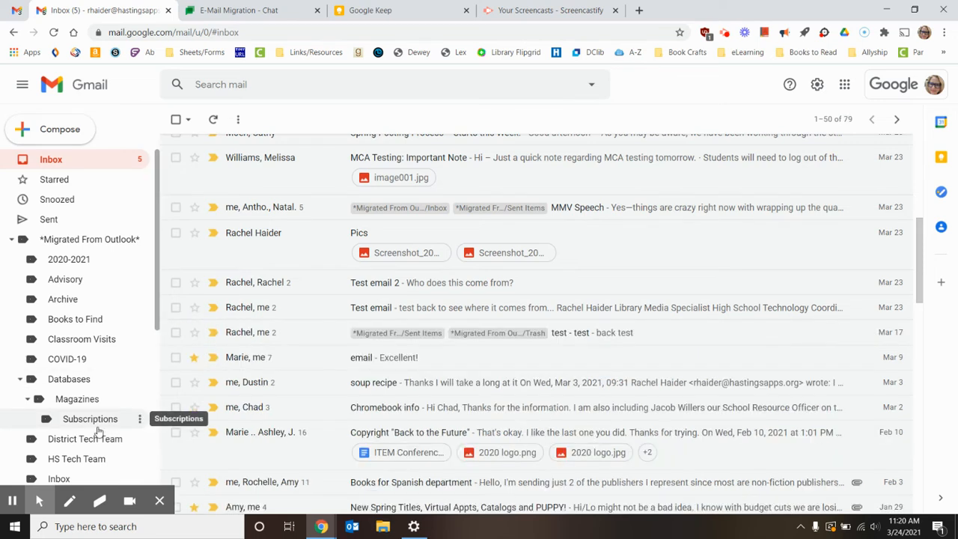
scroll(635, 301, up, 5)
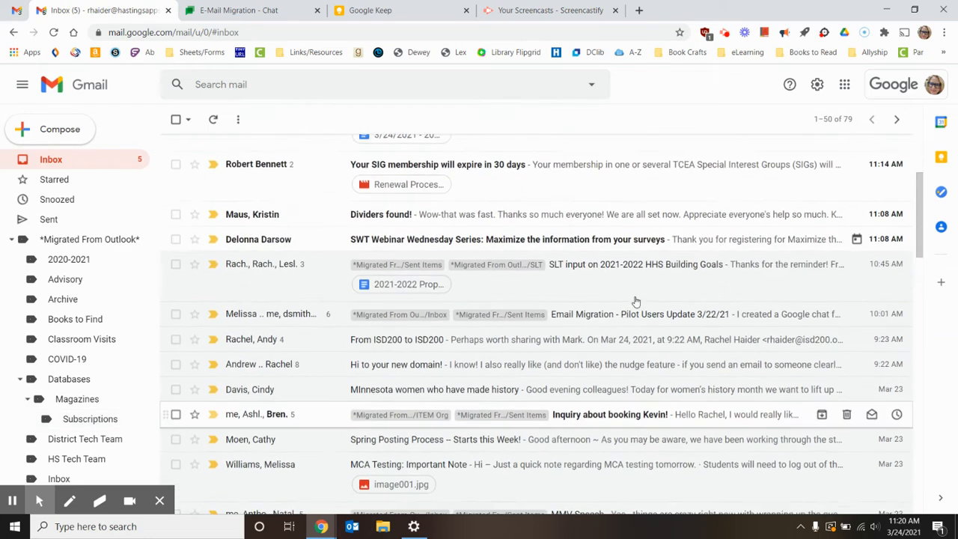
click(640, 168)
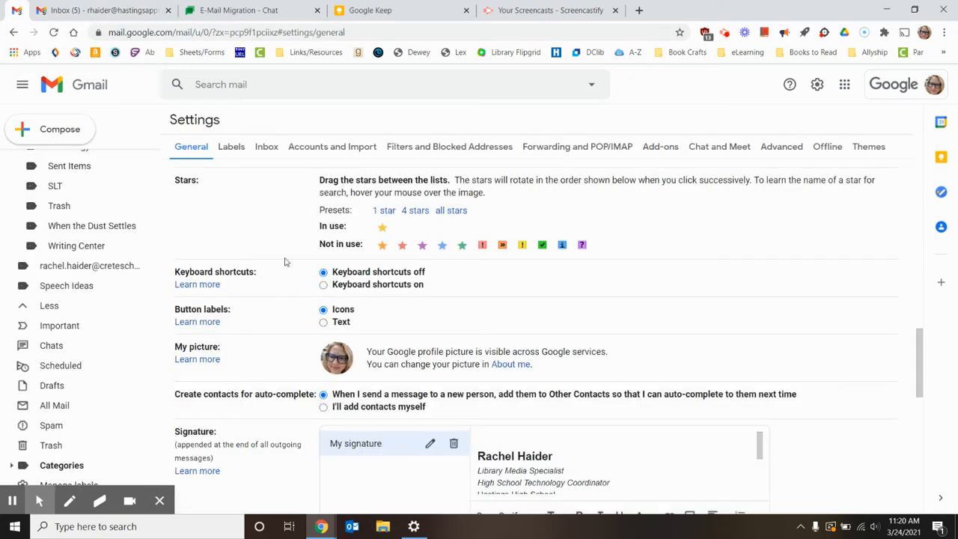
Step: Try the 4 stars and all stars presets in the Stars setting and return to the 1 star preset
click(417, 211)
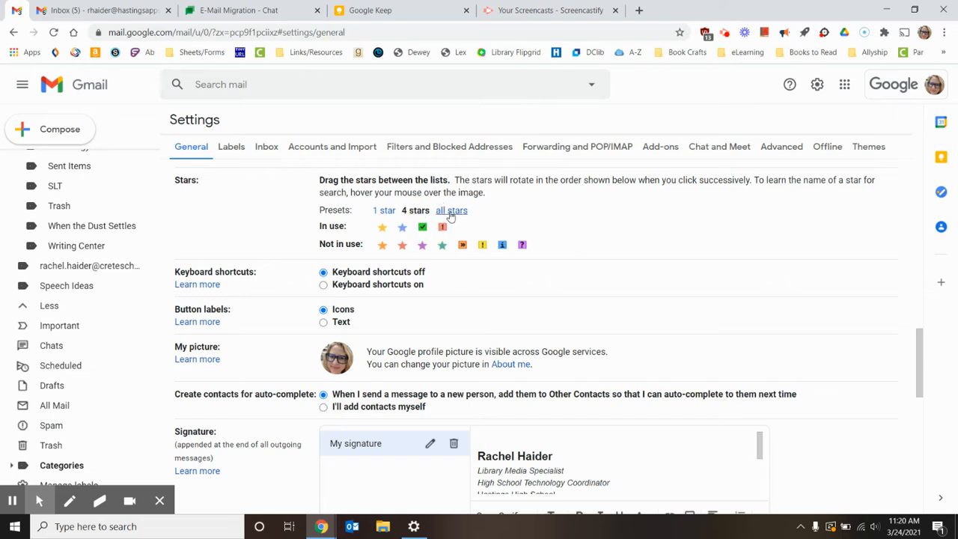
click(451, 212)
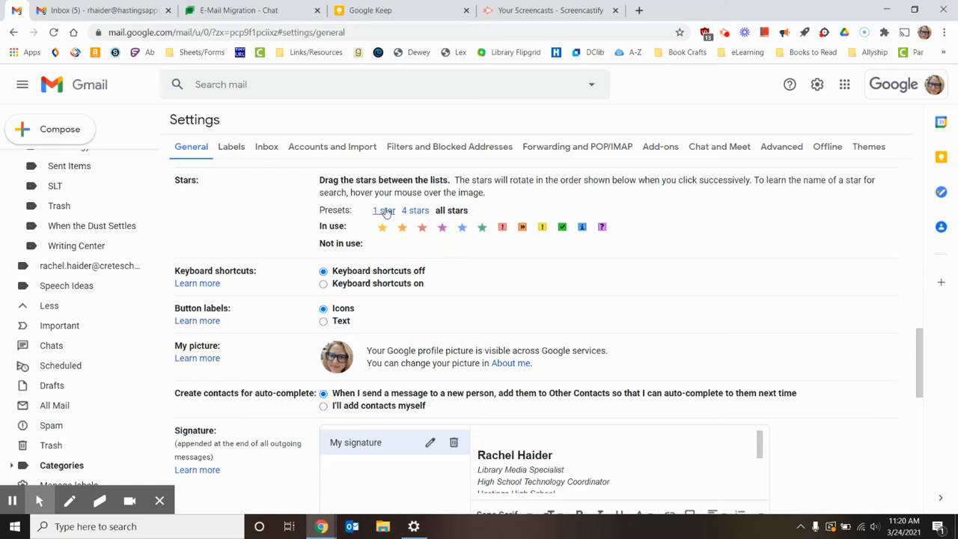
click(384, 210)
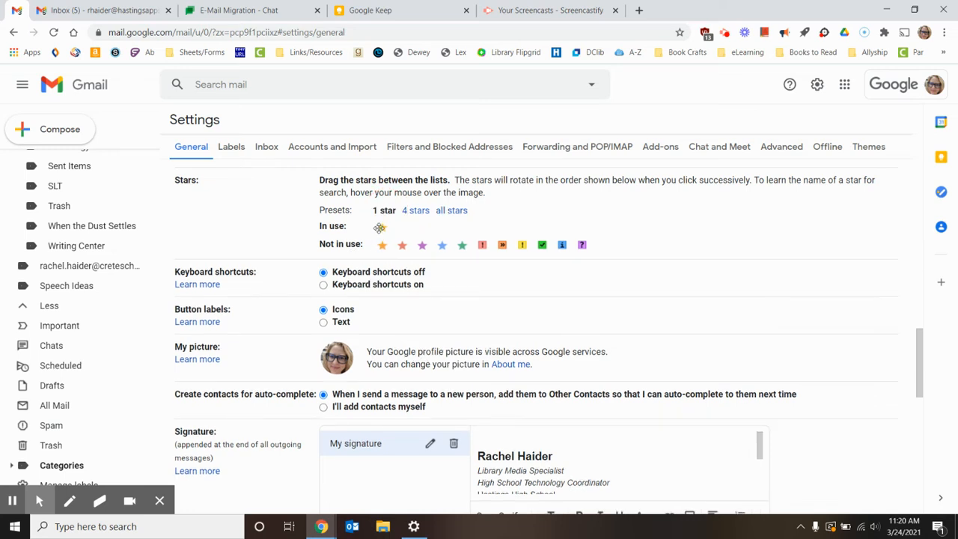
Step: Replace the yellow star in the In use list with the red and yellow exclamation mark markers
drag(382, 227, 377, 243)
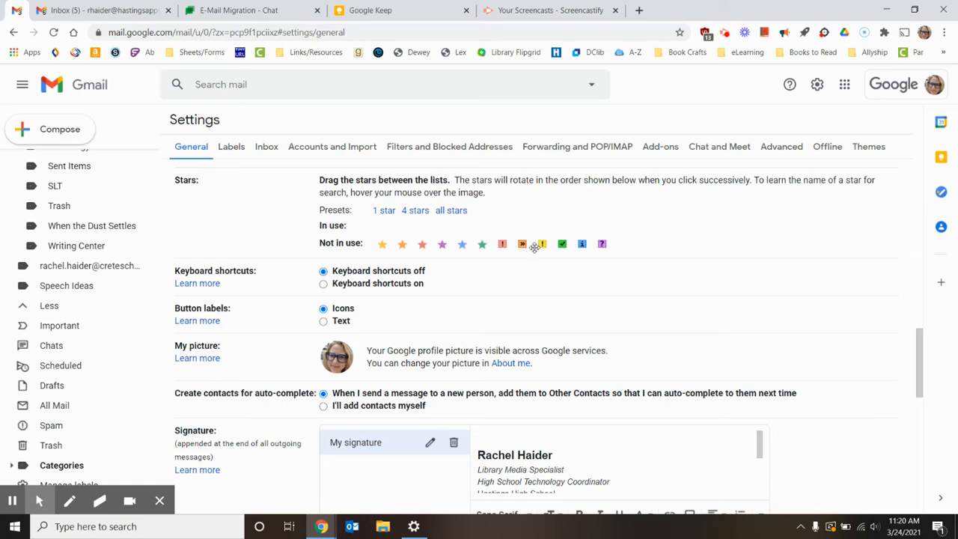
drag(502, 243, 378, 225)
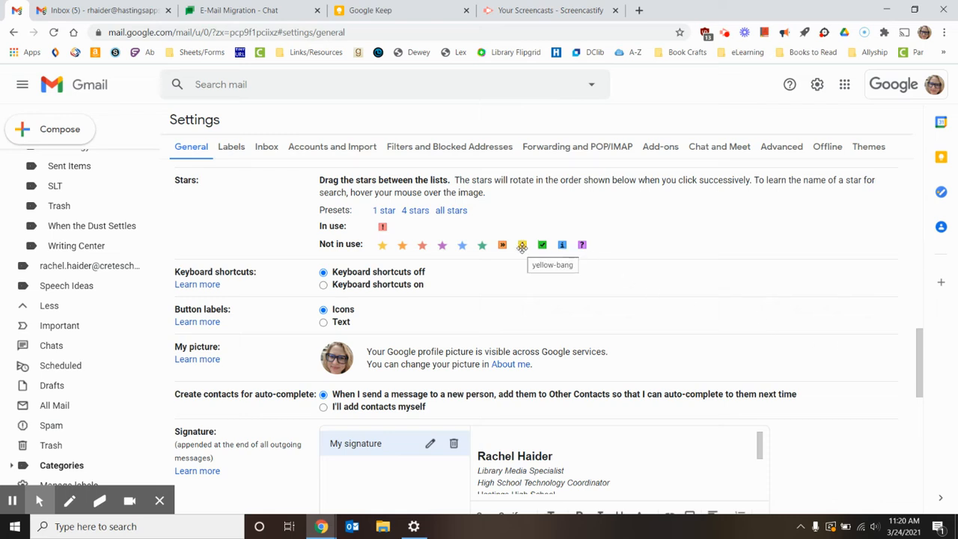
drag(521, 247, 402, 227)
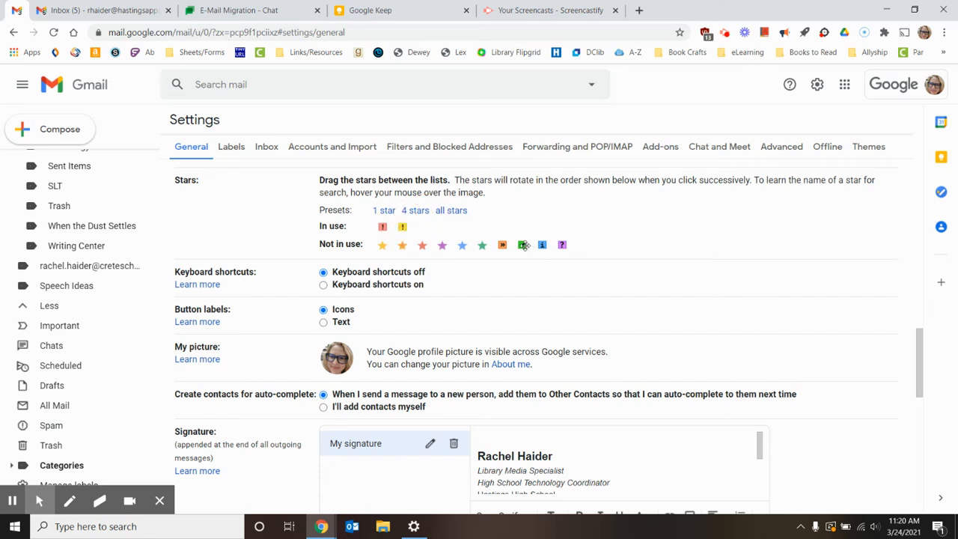
Step: Add the green check mark marker to the In use stars list after the yellow exclamation mark
drag(523, 246, 426, 238)
drag(522, 245, 422, 226)
scroll(320, 209, down, 1)
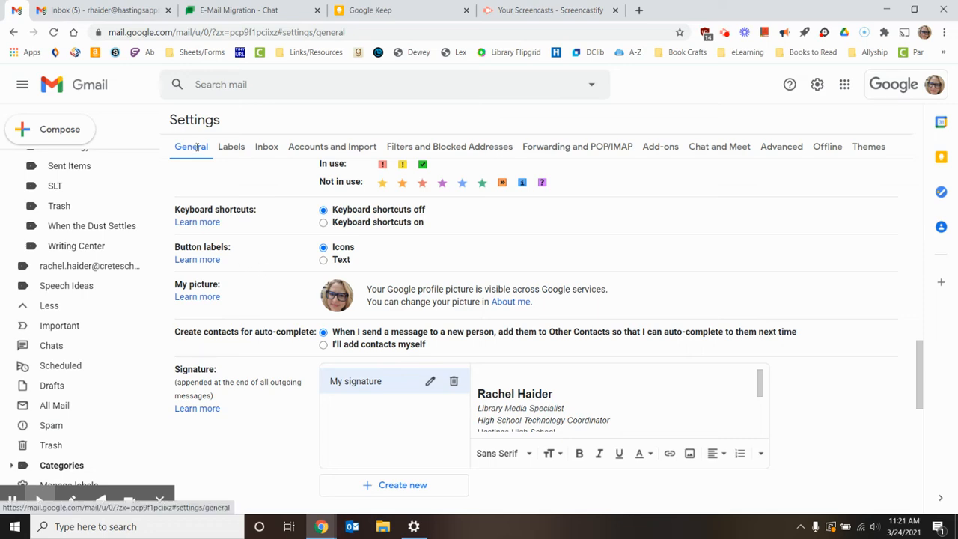
Step: In the other open inbox, open the Student Device Protection Plans invitation and return to the general settings
click(113, 14)
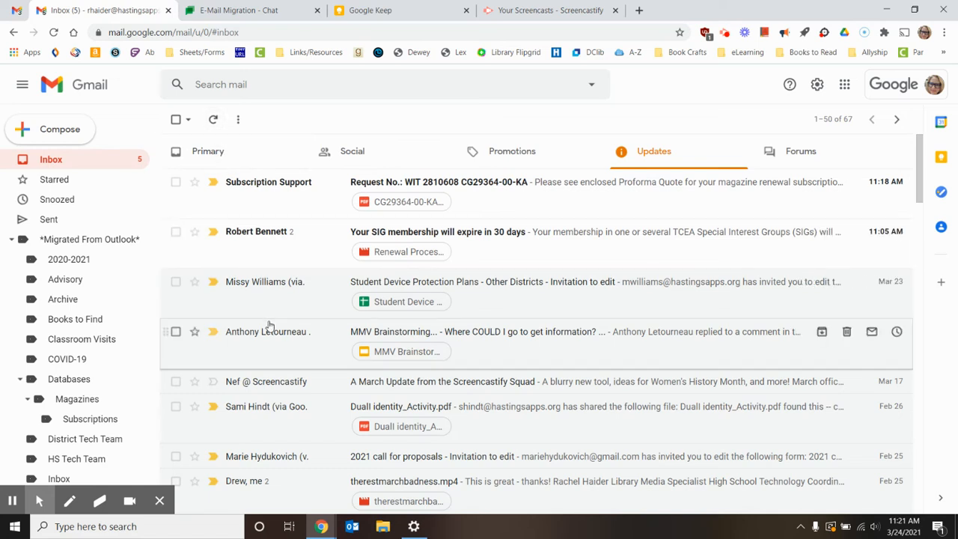
click(267, 288)
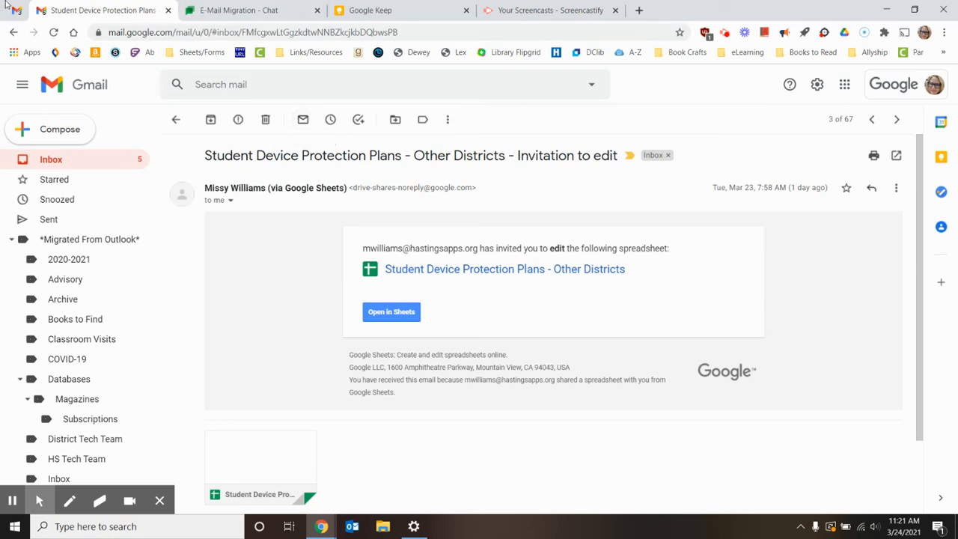
click(17, 11)
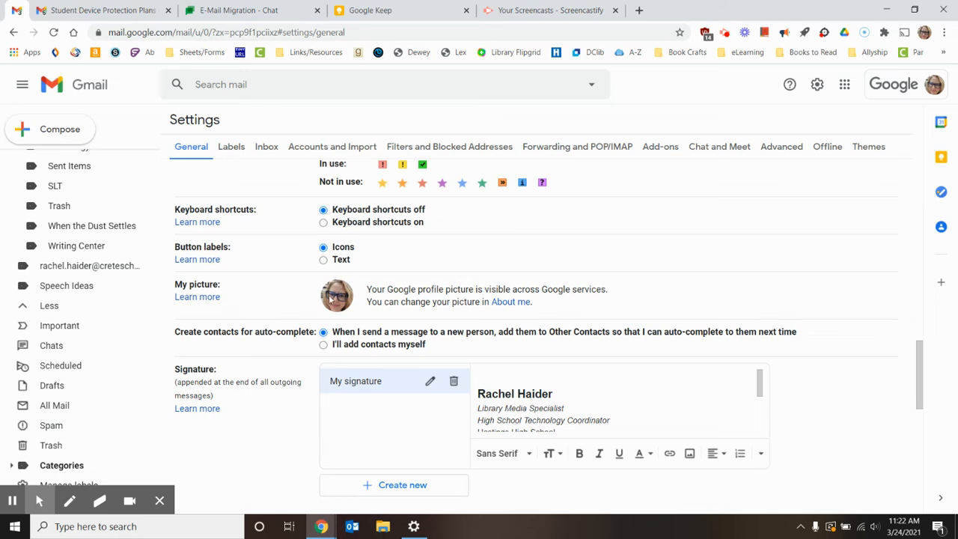
Step: Start a new message, enter "kc" as the recipient to bring up contact suggestions, and discard the draft
scroll(332, 298, down, 3)
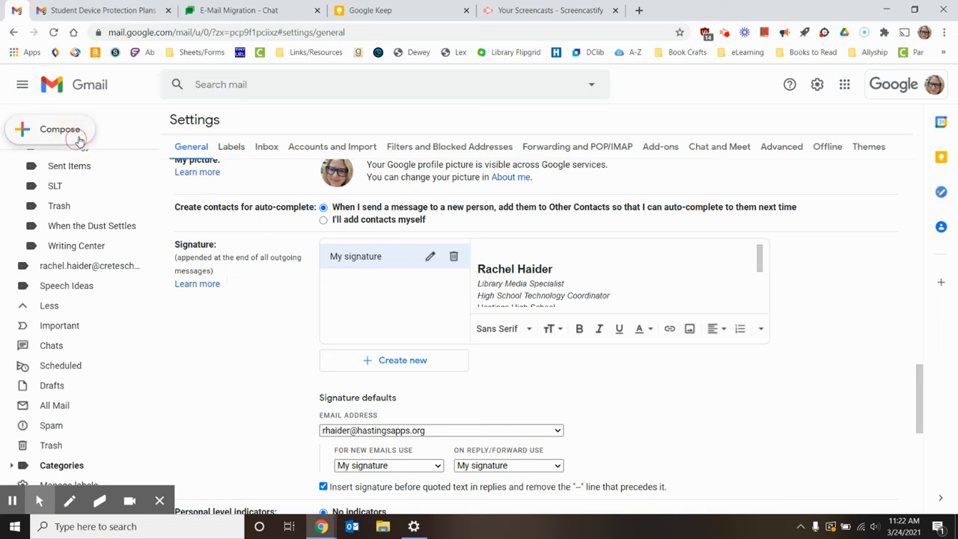
click(75, 135)
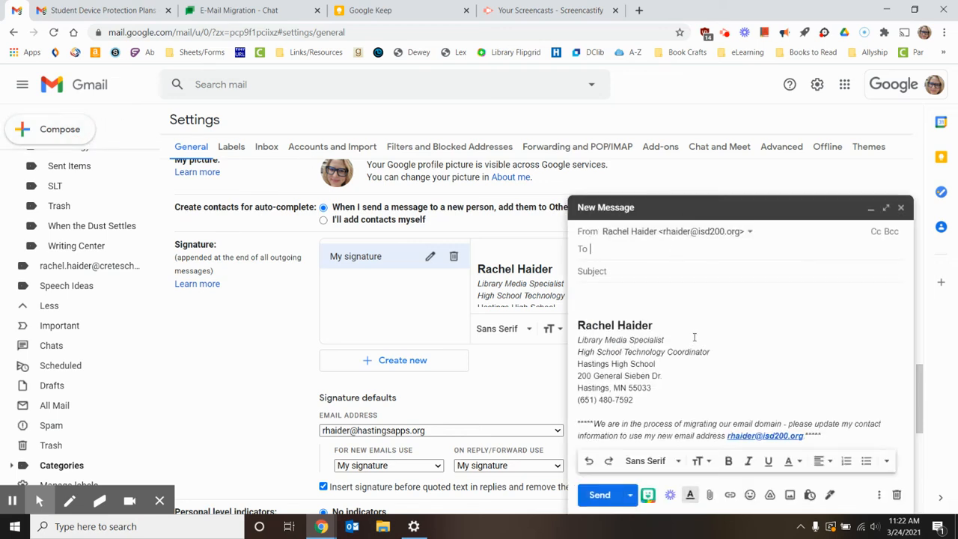
text(kc)
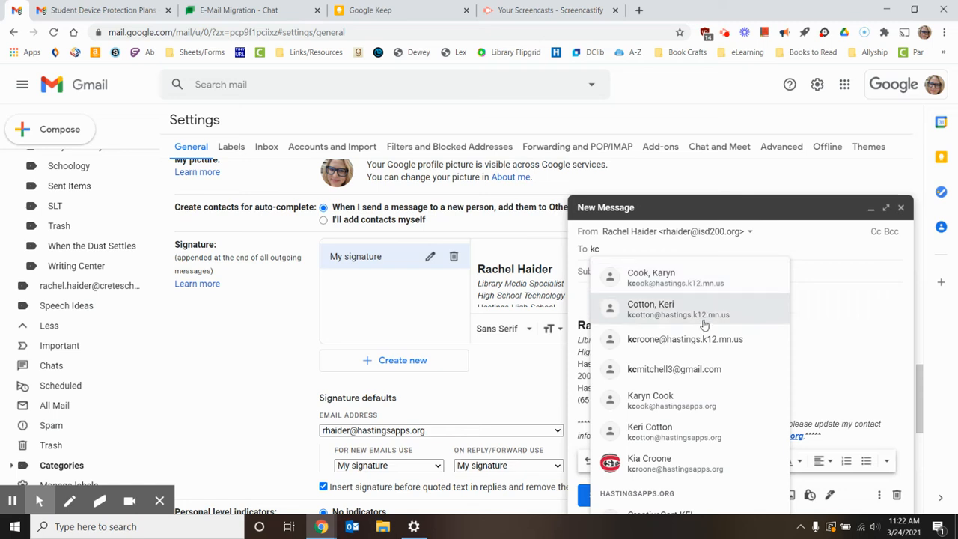
mouse_move(704, 325)
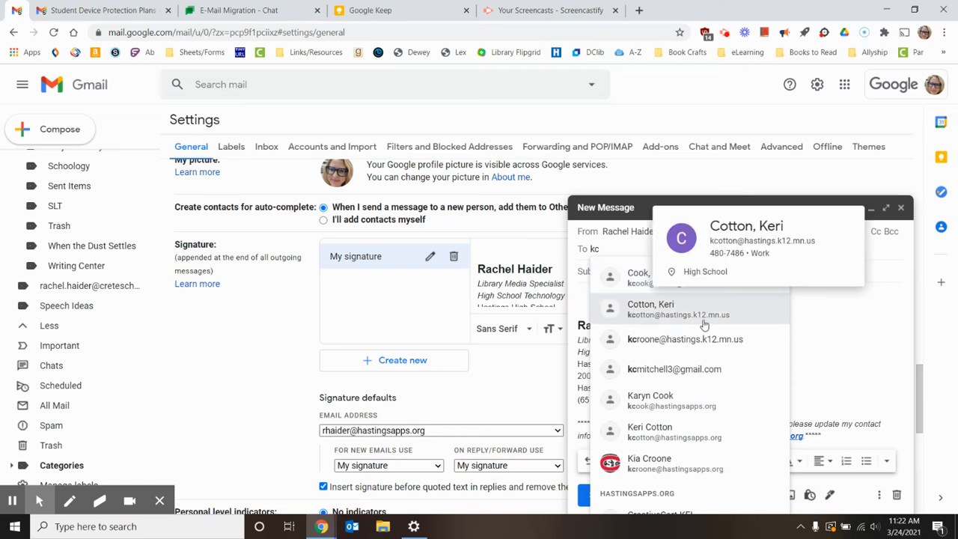
click(896, 495)
Step: Examine the saved signature's text, the signature defaults, and the personal level indicators, snippets and vacation responder settings
scroll(105, 268, down, 1)
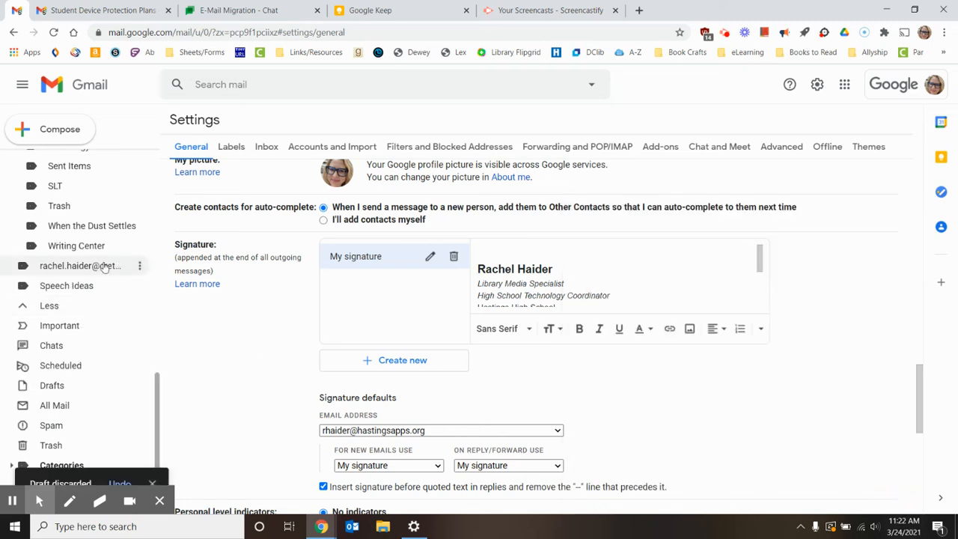
scroll(344, 238, down, 1)
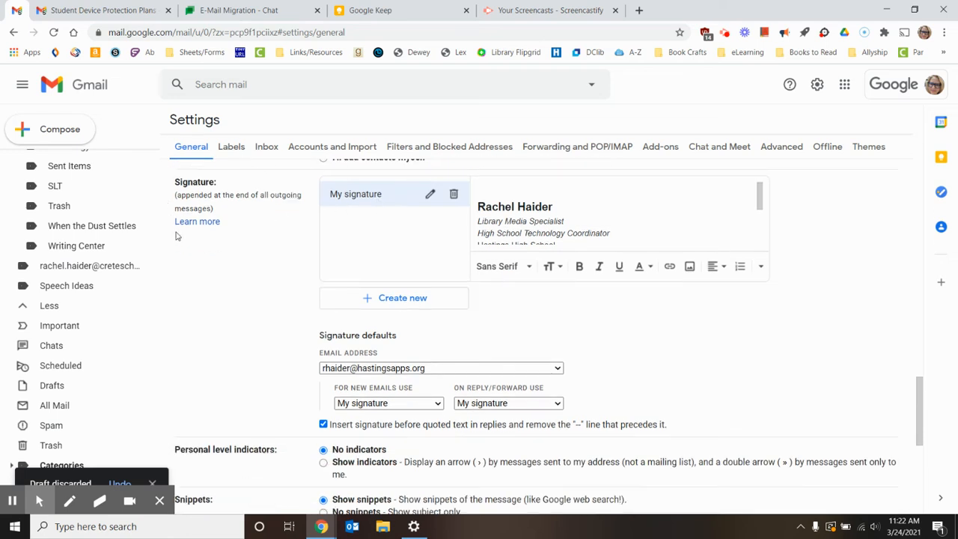
scroll(576, 196, down, 3)
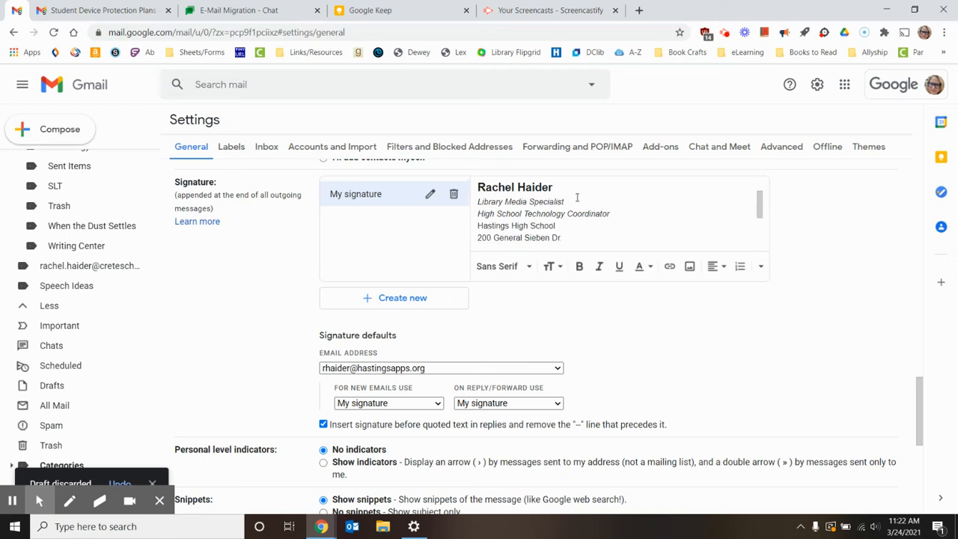
scroll(577, 197, up, 3)
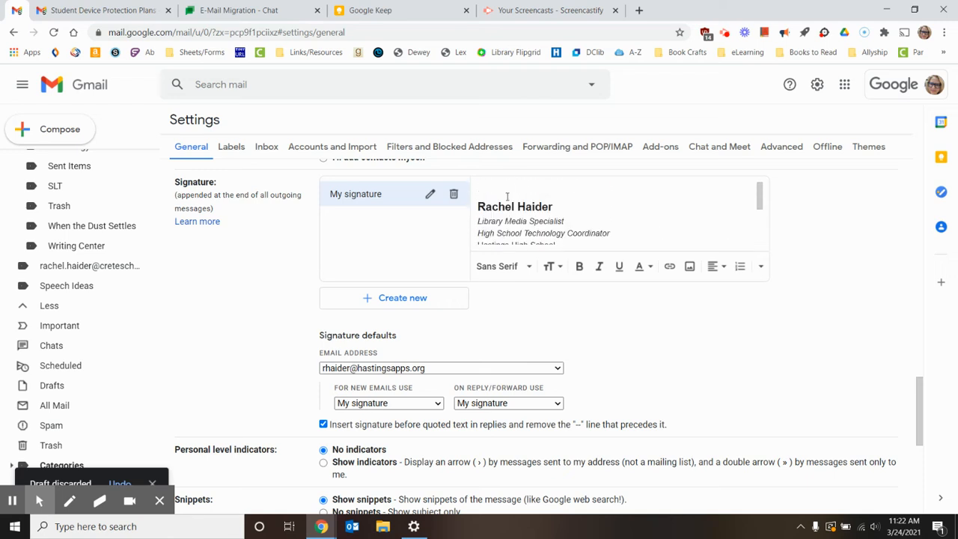
scroll(494, 201, down, 2)
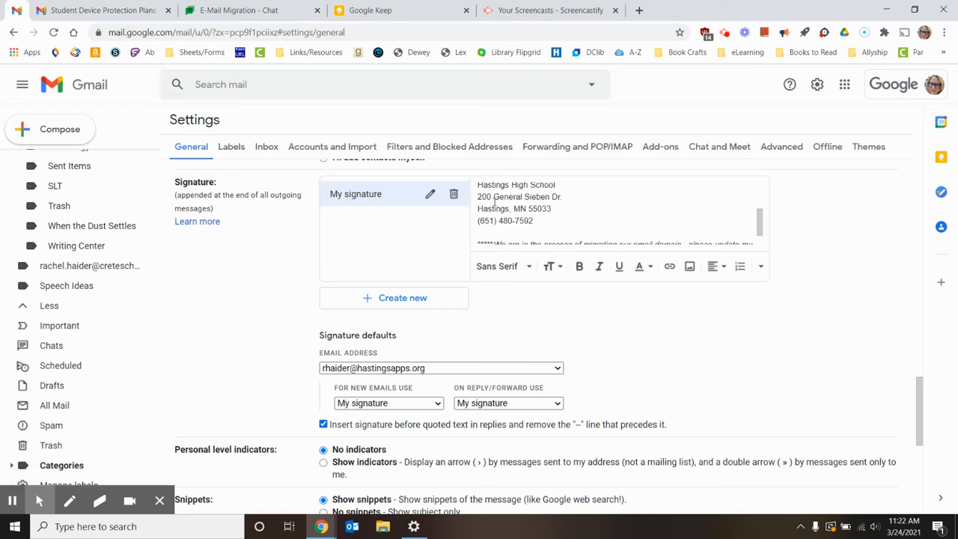
scroll(857, 275, up, 1)
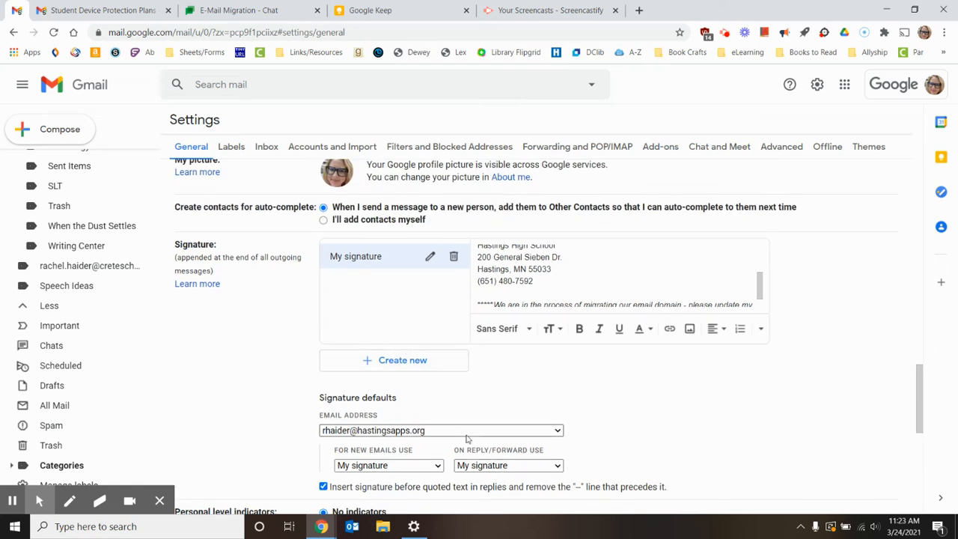
scroll(743, 430, down, 2)
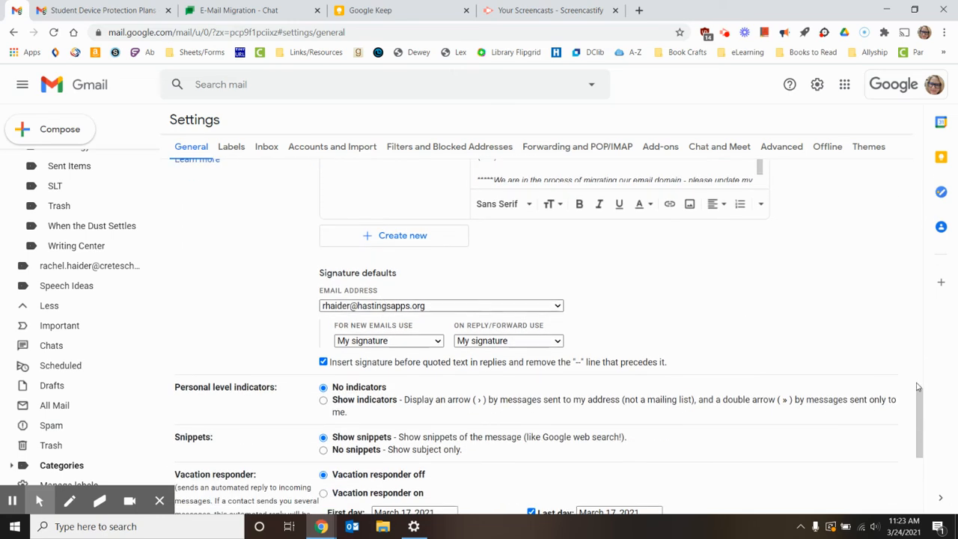
scroll(799, 360, down, 2)
scroll(798, 360, down, 1)
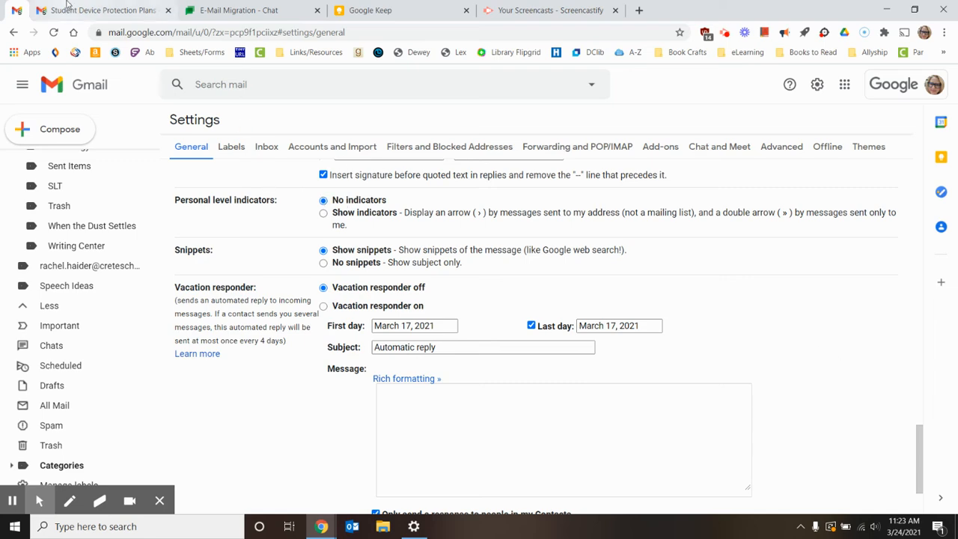
Step: Return the other inbox to its Updates message list and highlight the single and double arrows in the Show indicators description in settings
click(69, 9)
click(176, 120)
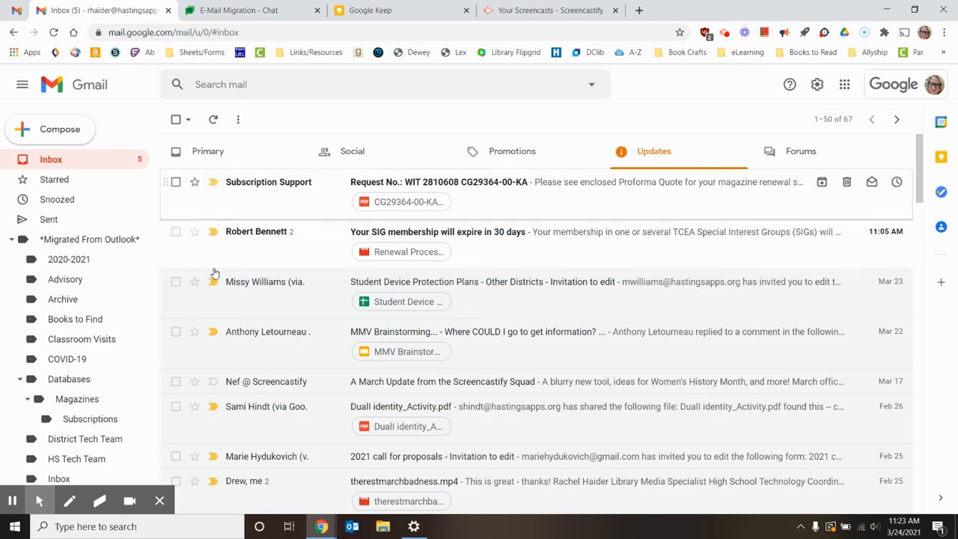
click(23, 7)
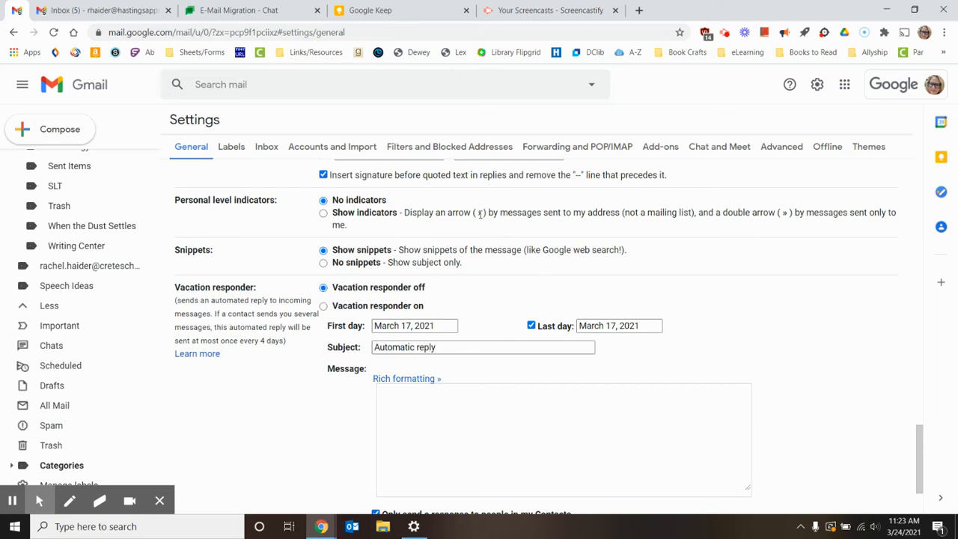
double_click(479, 213)
double_click(786, 214)
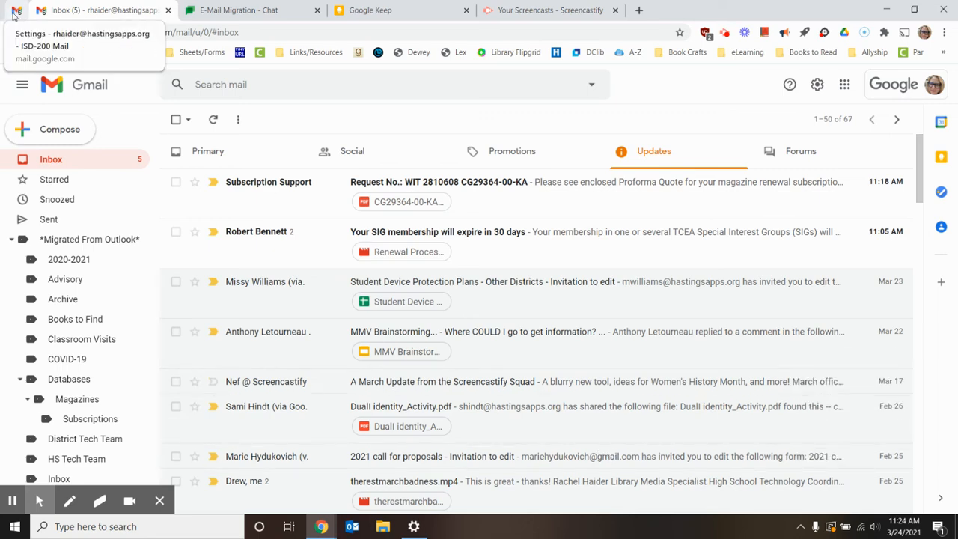
Step: Return to the general settings and examine the snippets and vacation responder options
click(14, 15)
scroll(309, 287, down, 2)
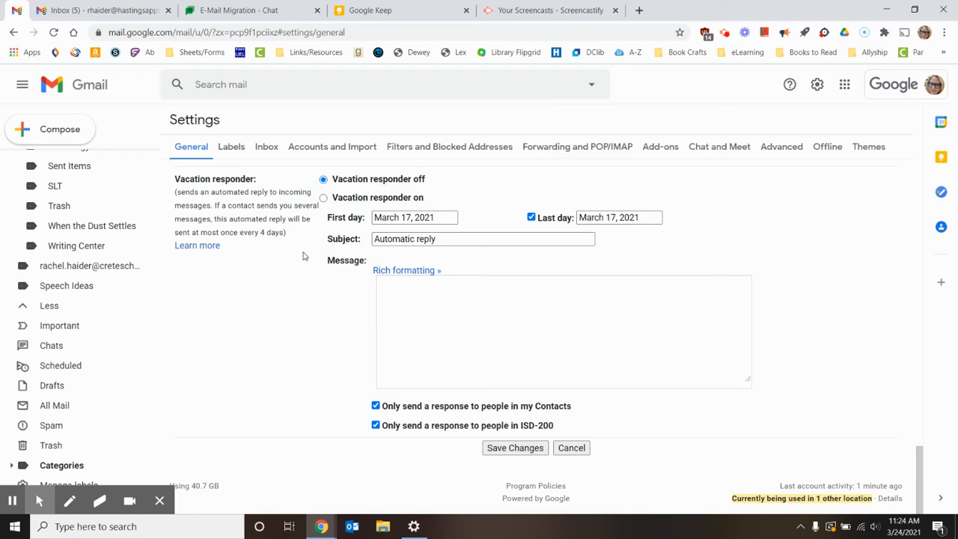
scroll(264, 218, up, 1)
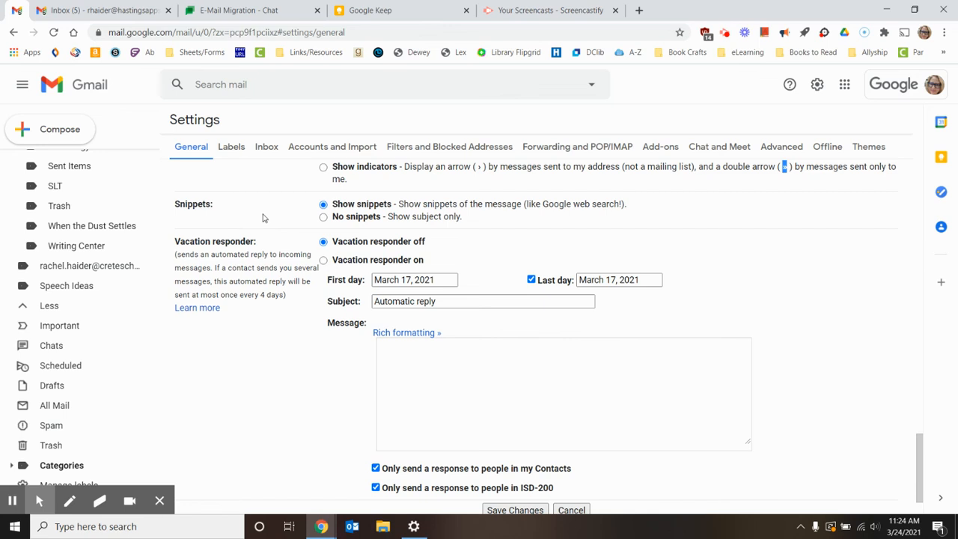
scroll(239, 225, down, 1)
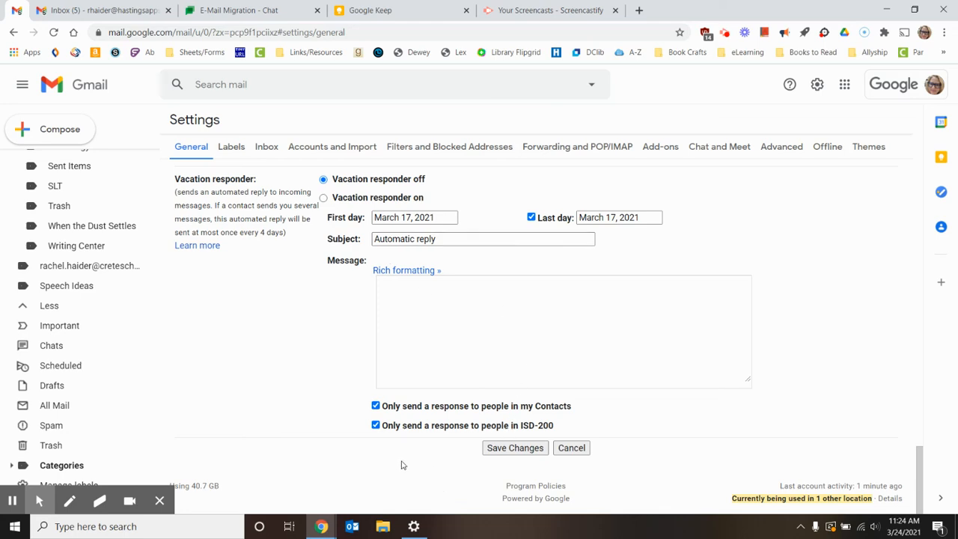
Step: Look back over the general settings and save the changes
scroll(503, 175, up, 12)
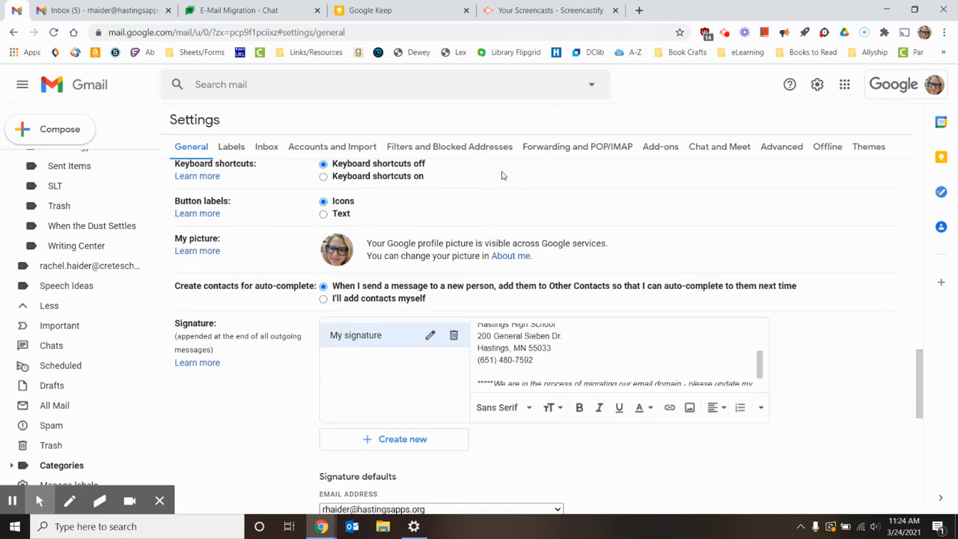
scroll(503, 175, down, 12)
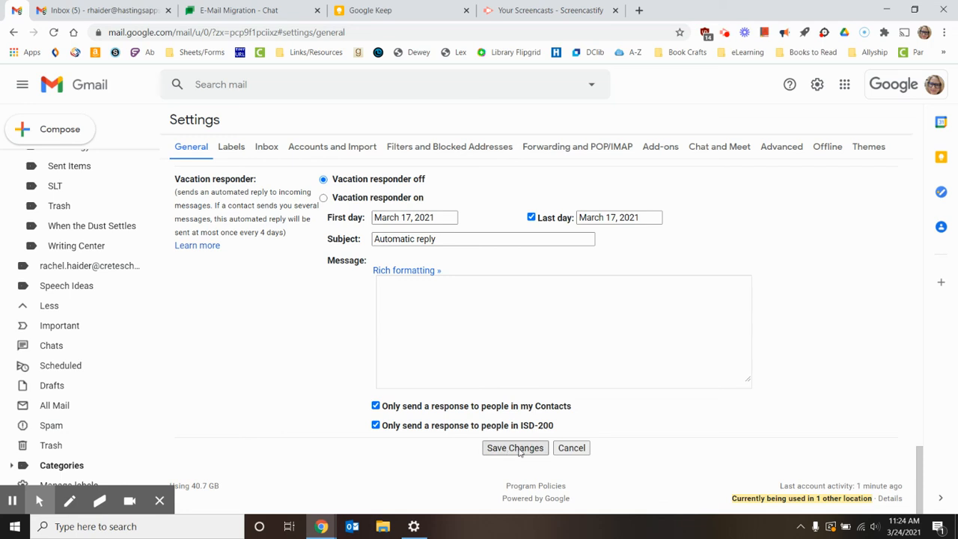
click(510, 452)
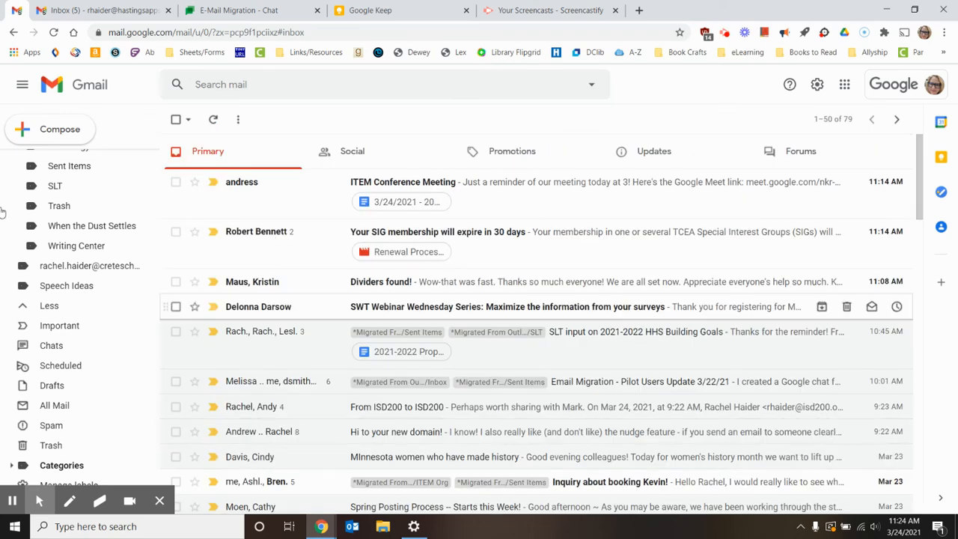
Step: Reopen the full settings and review the General section down to its Save Changes option
click(817, 85)
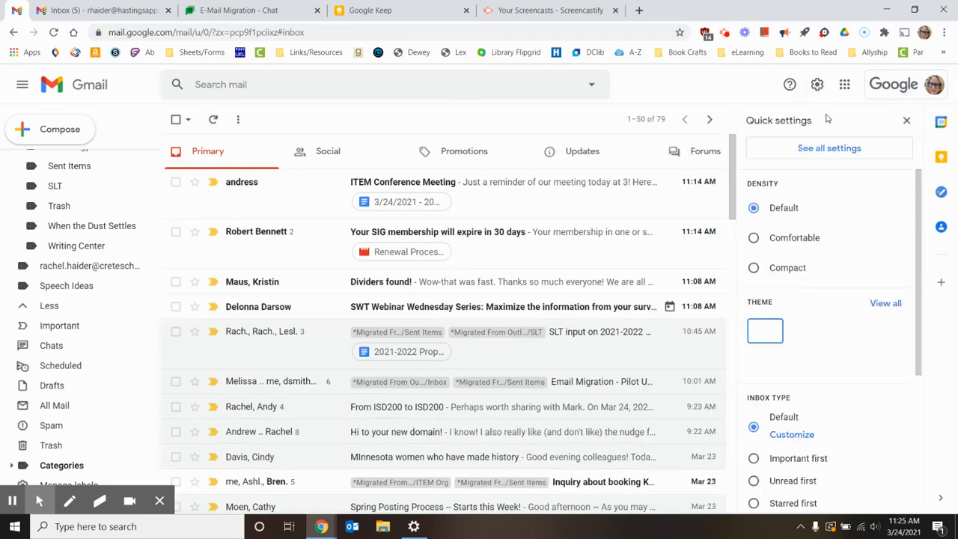
click(802, 150)
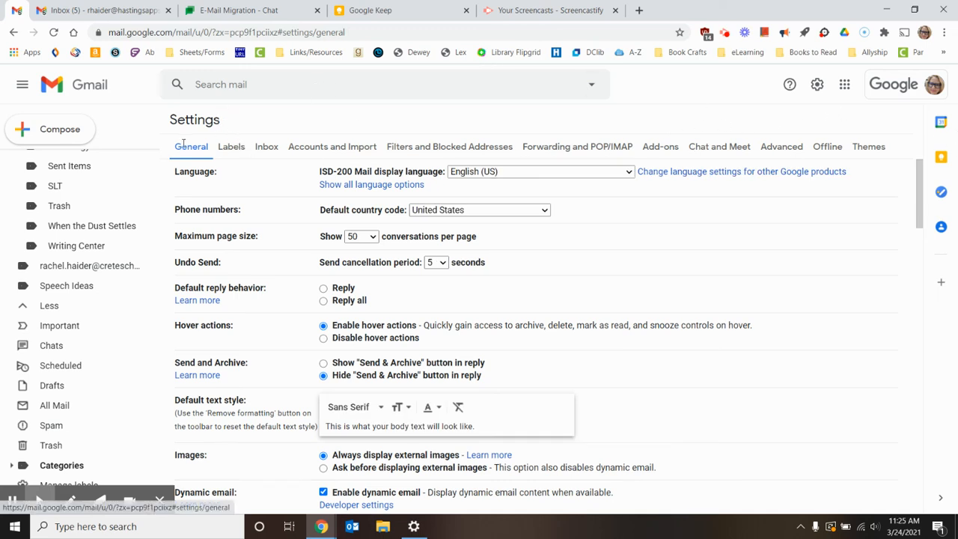
scroll(249, 206, down, 1)
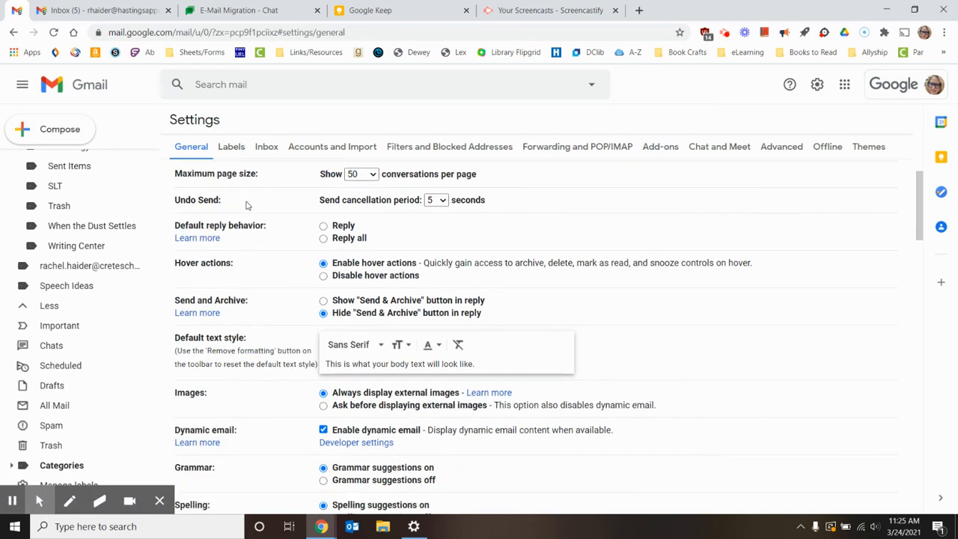
scroll(247, 205, down, 15)
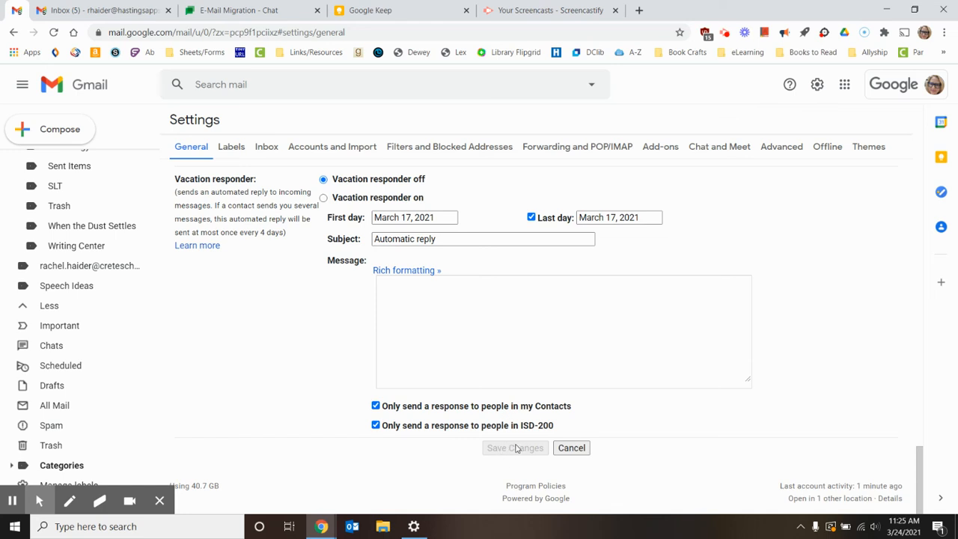
mouse_move(321, 526)
mouse_move(9, 491)
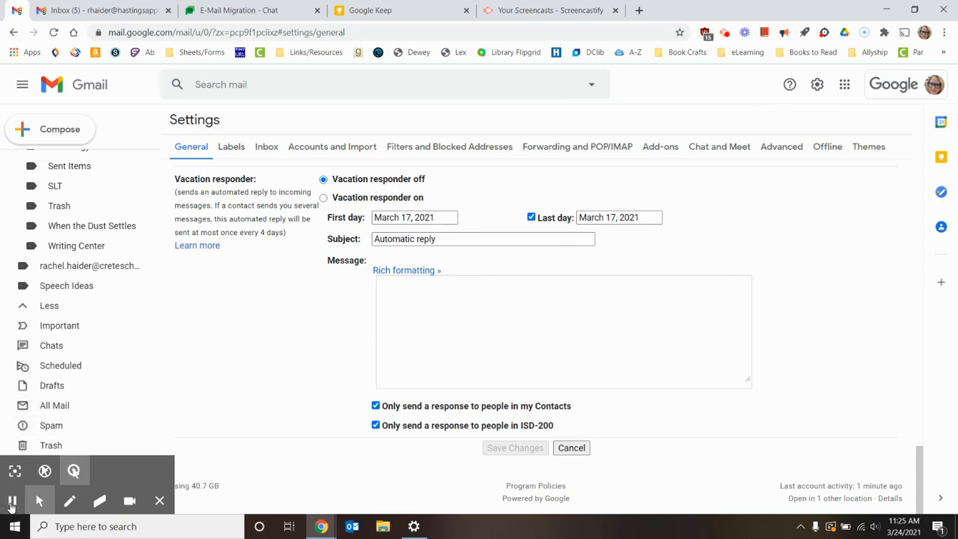